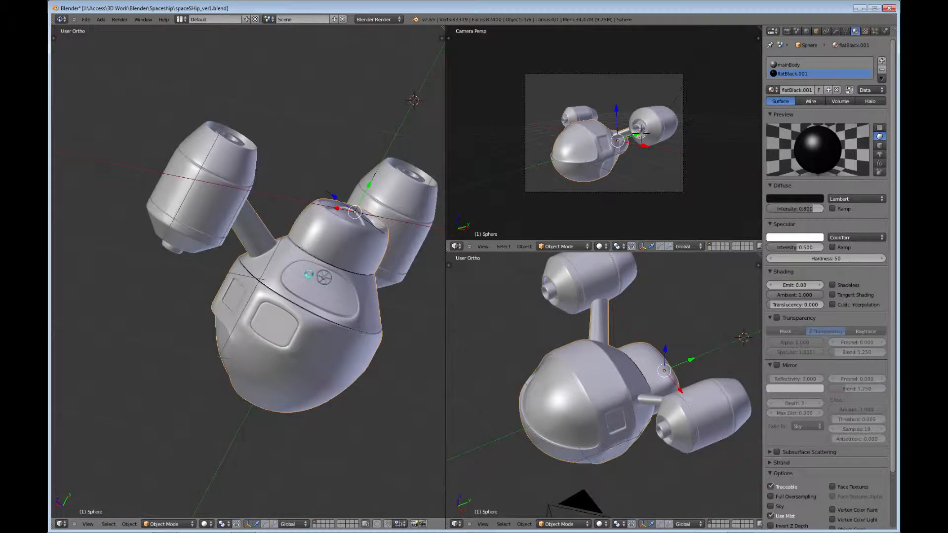
Open the ship's hull mesh for editing and limit selection to visible geometry around the wheel hatch.
scroll(302, 295, up, 2)
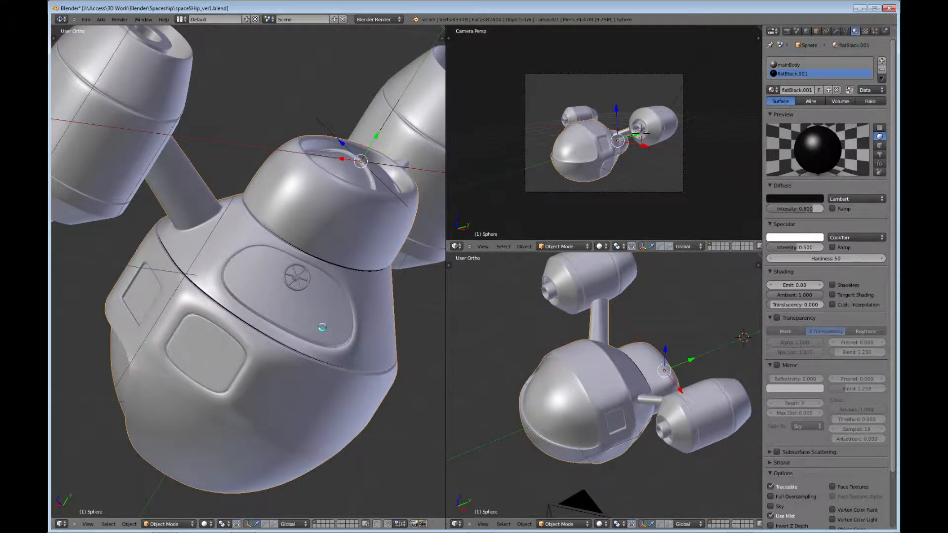
key(Tab)
scroll(296, 314, up, 4)
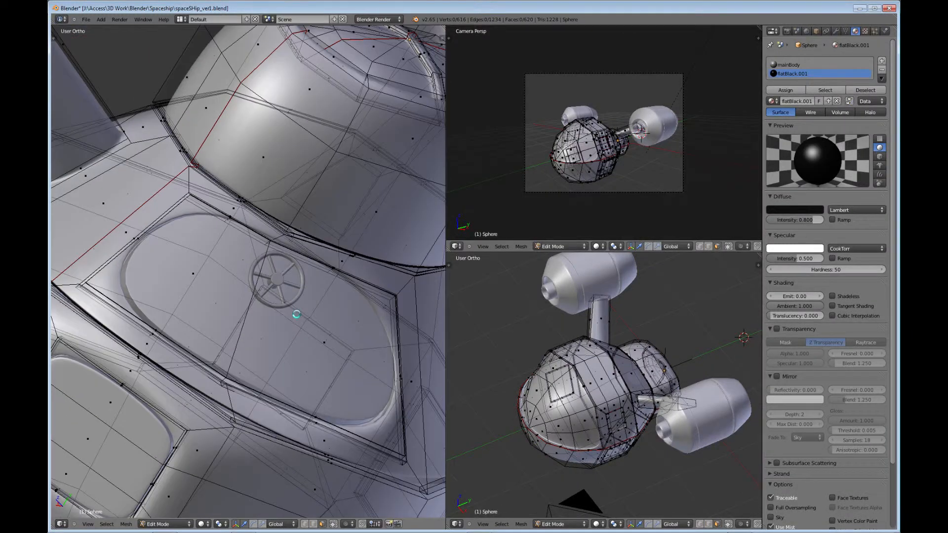
click(304, 523)
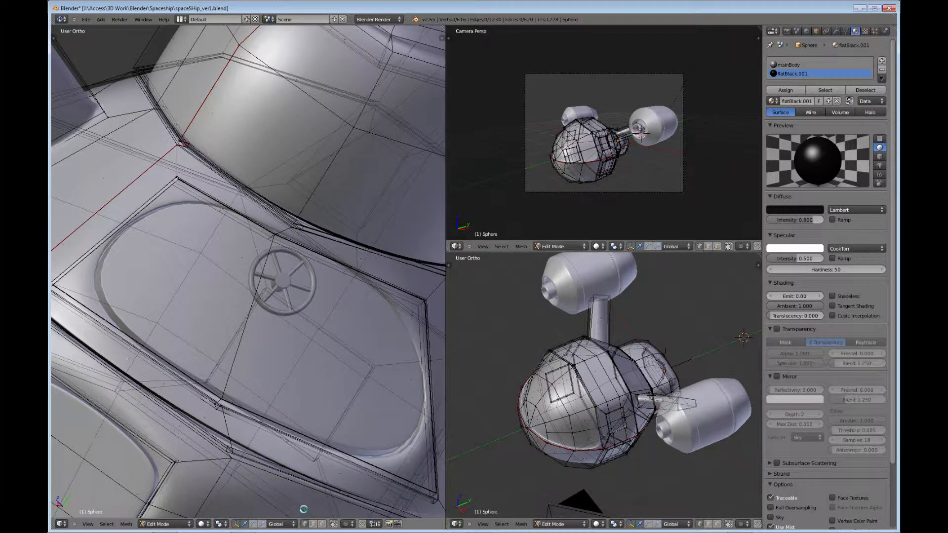
scroll(302, 341, up, 2)
shift+middle_drag(307, 298, 196, 262)
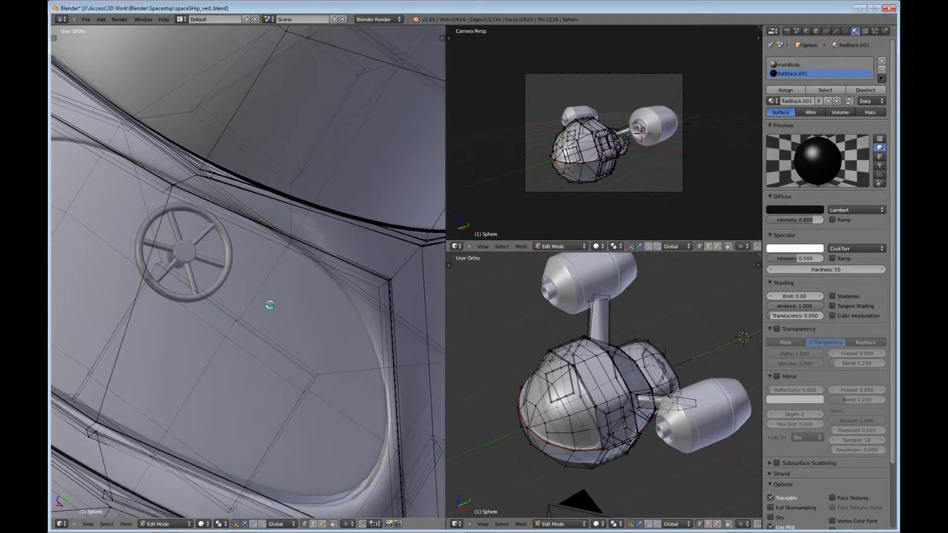
scroll(291, 376, down, 1)
middle_drag(291, 376, 286, 361)
middle_drag(237, 343, 254, 348)
click(333, 523)
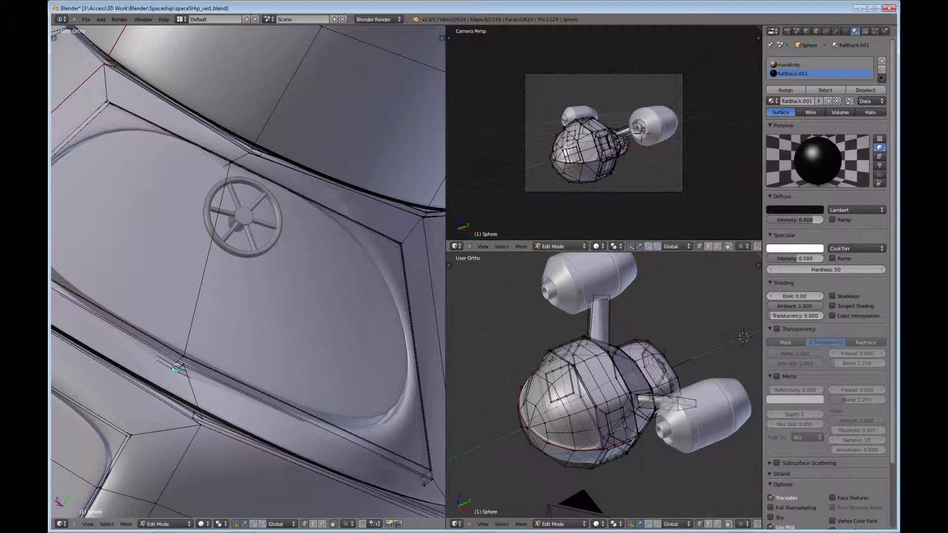
Select the thin face loop around the hatch, assign flatBlack.001 to it, and return to Object Mode.
alt+right_click(176, 368)
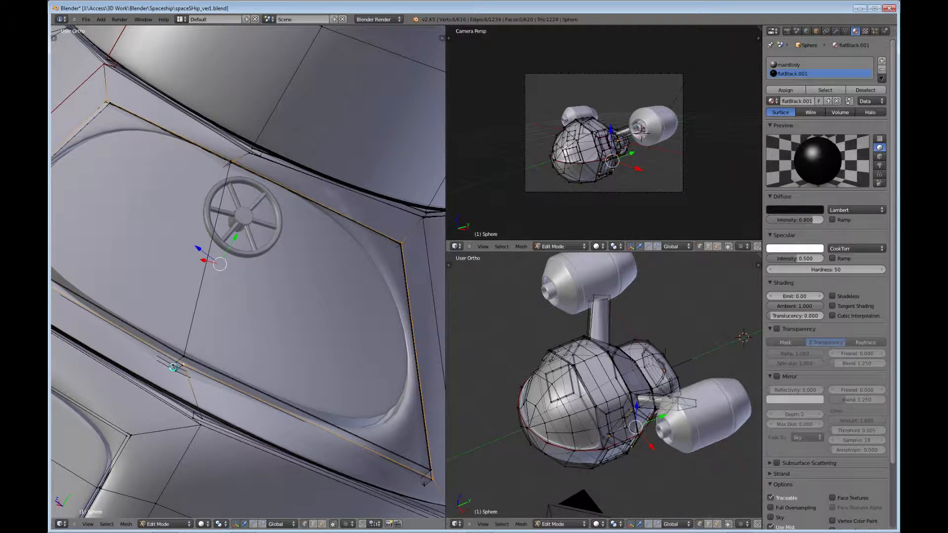
click(322, 524)
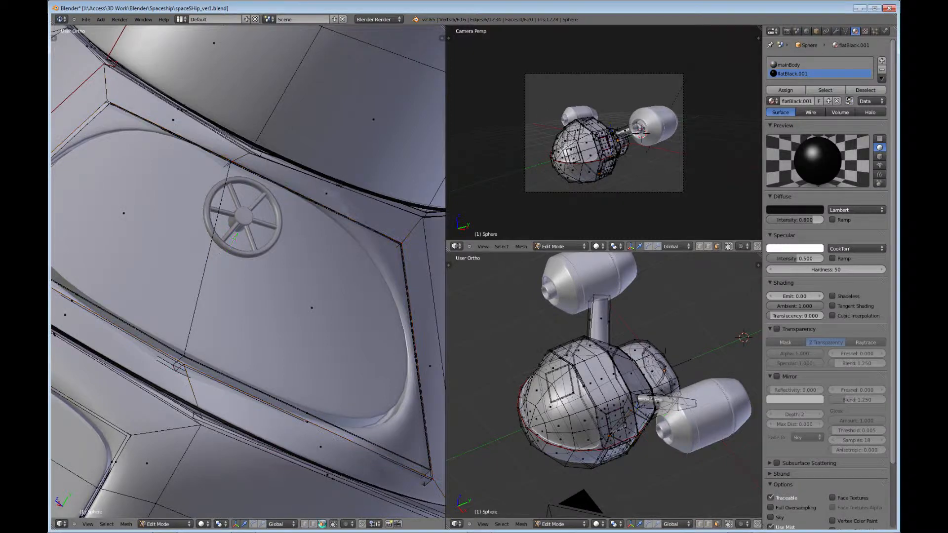
mouse_move(247, 281)
middle_down()
mouse_move(240, 351)
mouse_move(226, 355)
mouse_move(300, 256)
middle_up()
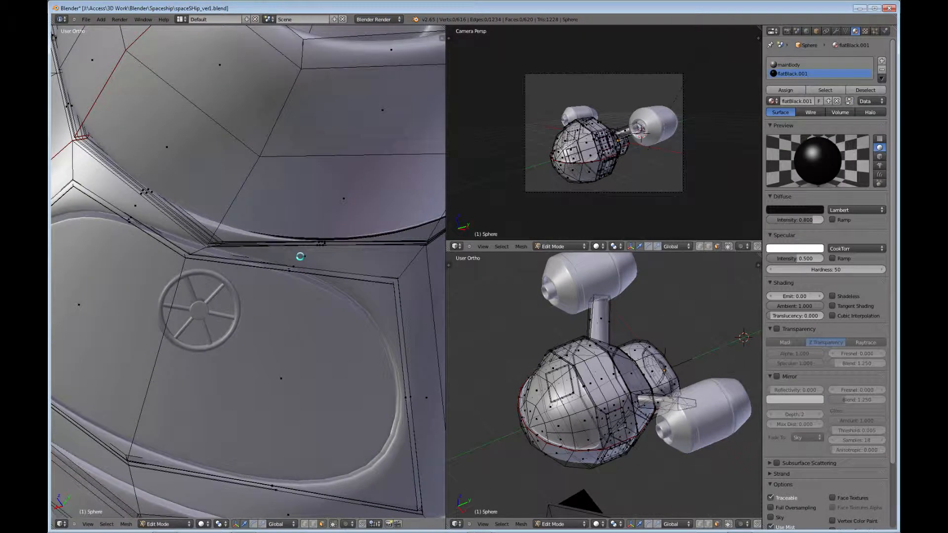
alt+right_click(186, 254)
alt+right_click(187, 255)
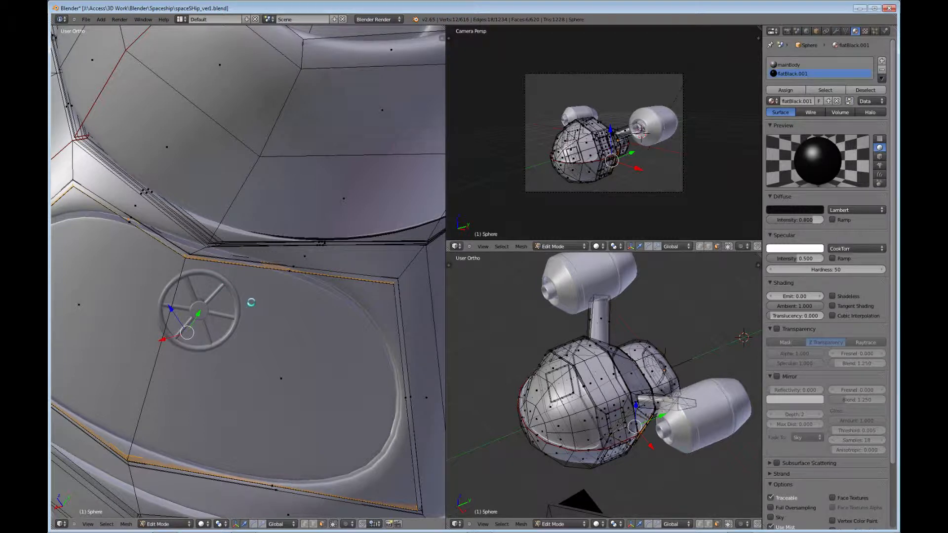
click(787, 90)
middle_drag(282, 317, 242, 277)
key(a)
key(Tab)
Apply the existing flatBlack.001 material to the wheel handle on the hatch and deselect everything.
scroll(277, 317, down, 3)
right_click(268, 243)
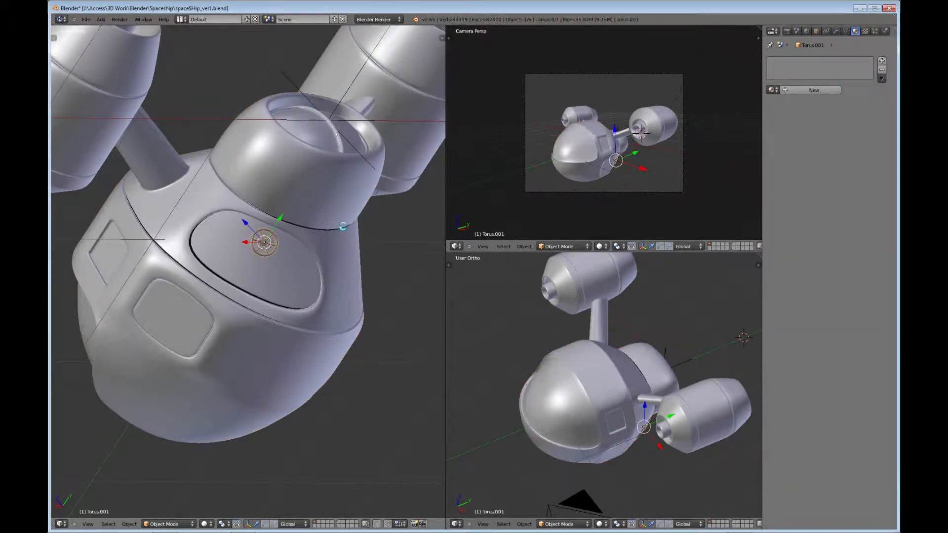
click(771, 90)
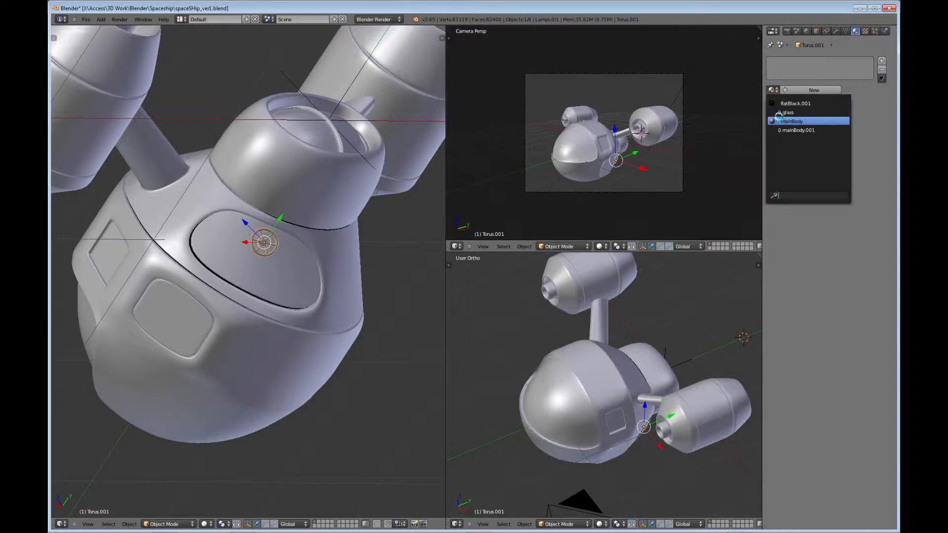
click(792, 103)
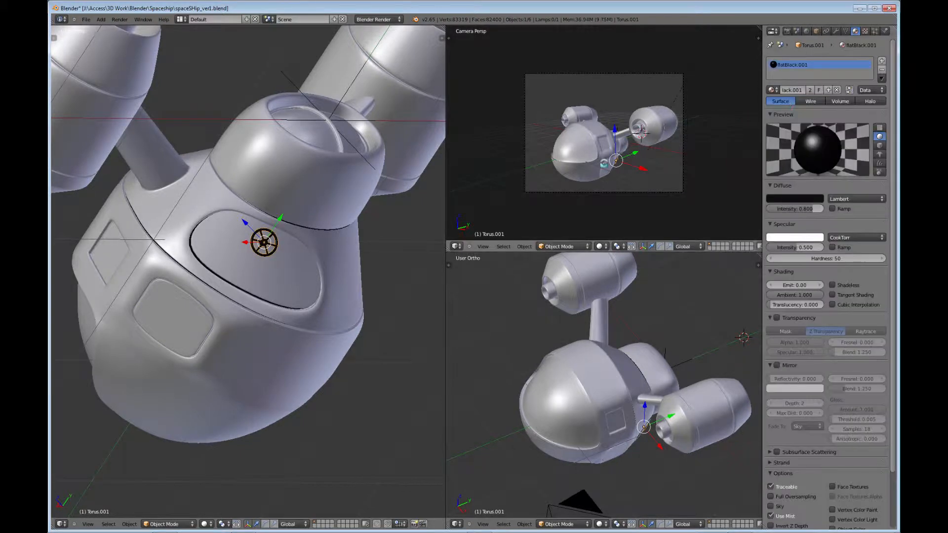
mouse_move(235, 235)
middle_down()
mouse_move(276, 251)
mouse_move(306, 227)
mouse_move(333, 276)
mouse_move(333, 339)
mouse_move(252, 332)
mouse_move(316, 290)
mouse_move(254, 289)
mouse_move(289, 268)
mouse_move(250, 359)
mouse_move(270, 296)
middle_up()
key(a)
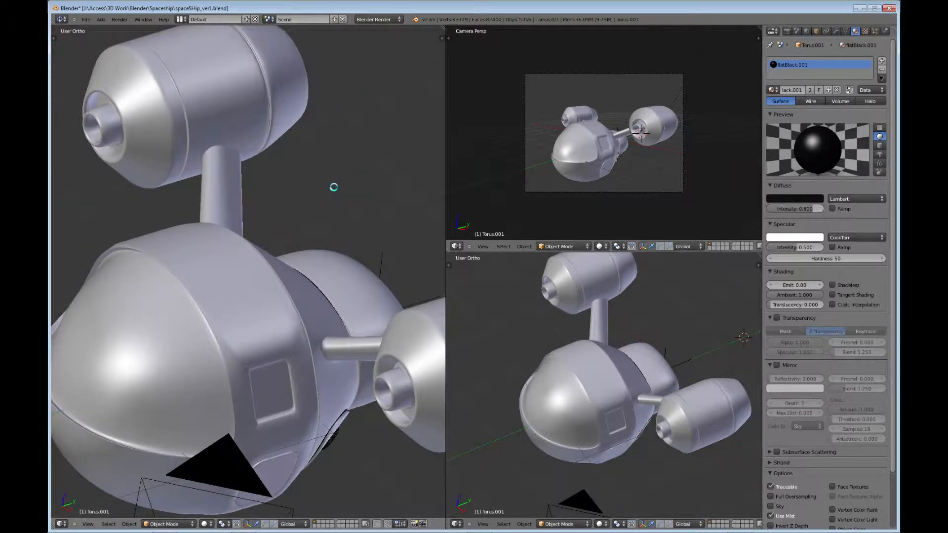
Switch the render engine to Cycles Render and set the large viewport's shading to Rendered.
click(395, 20)
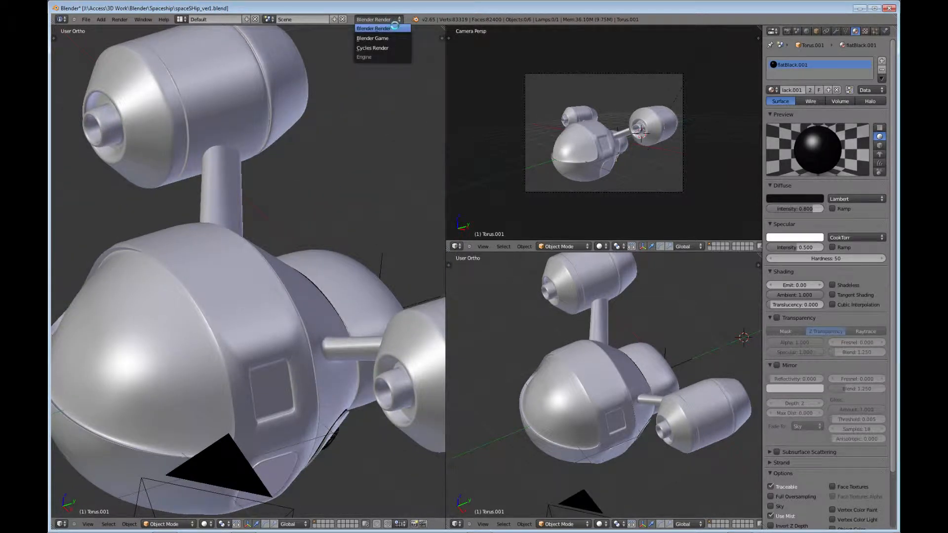
click(380, 48)
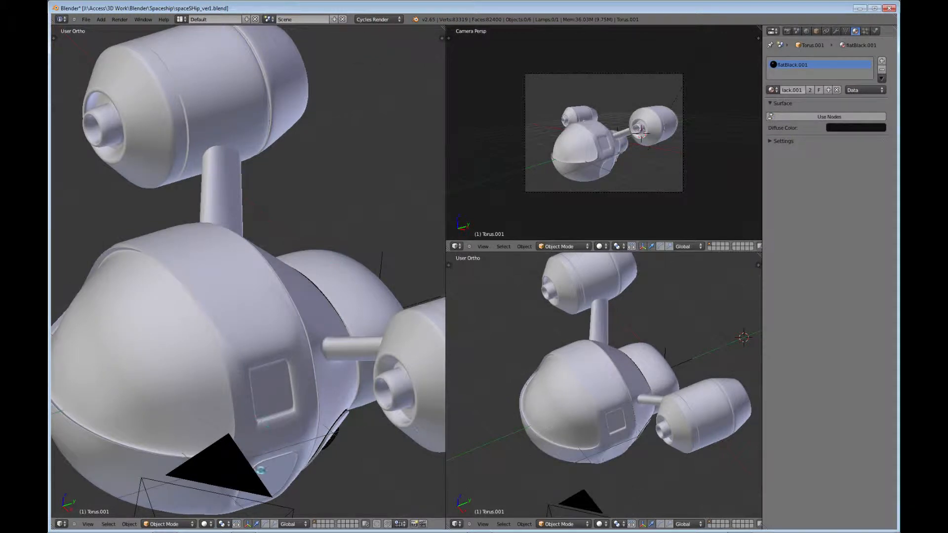
click(210, 523)
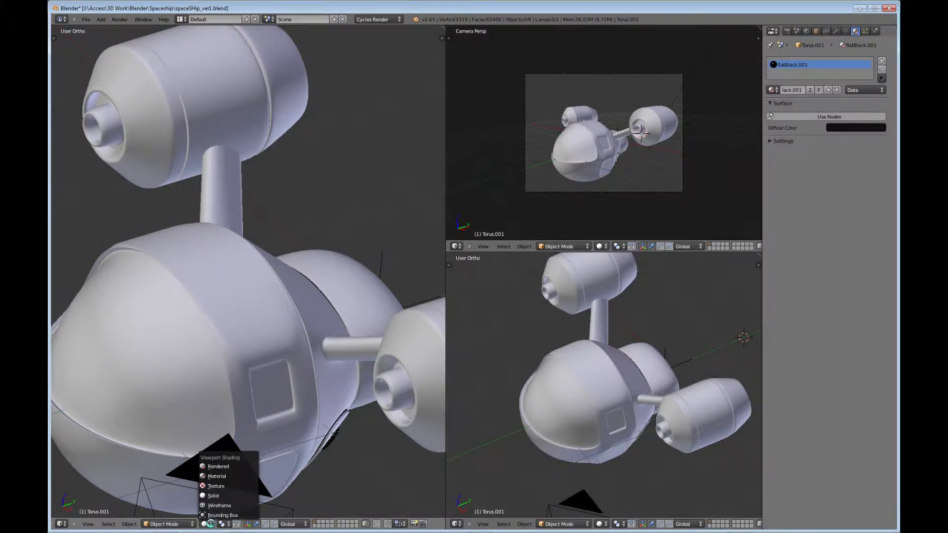
click(214, 466)
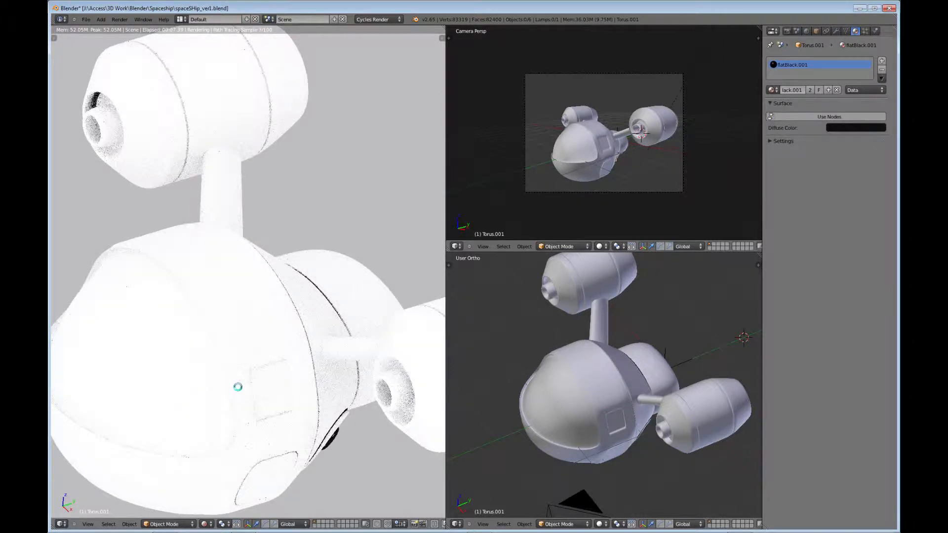
scroll(428, 265, down, 3)
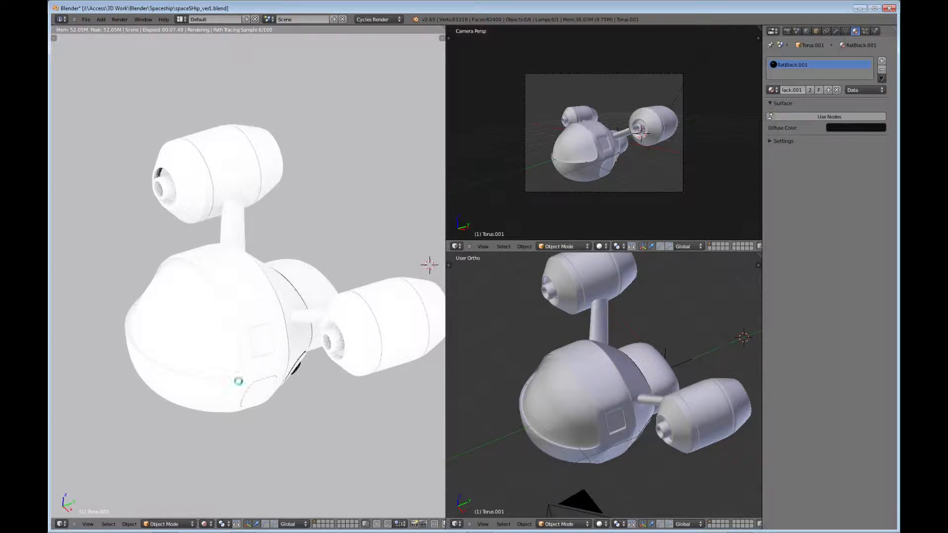
Enable nodes for the hull's mainBody material and set its surface shader to Glossy BSDF.
right_click(598, 378)
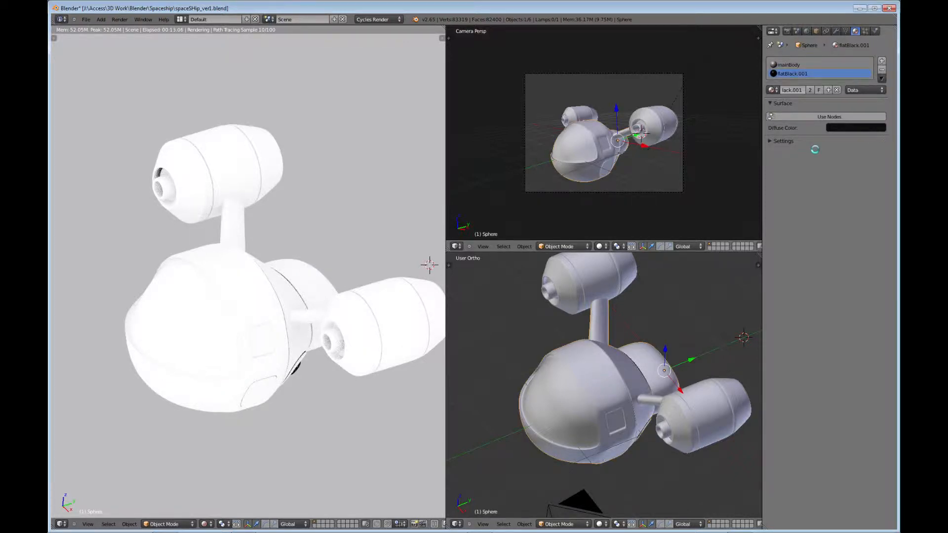
click(787, 65)
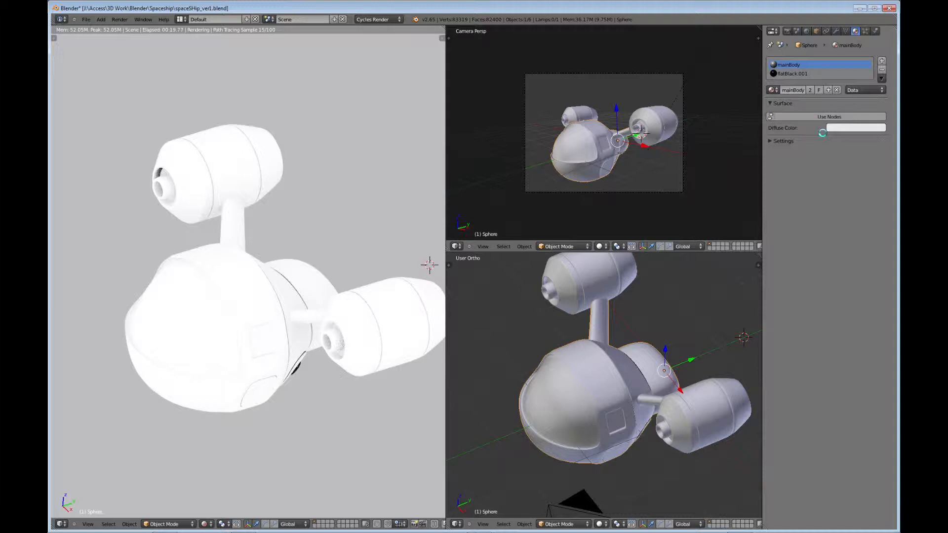
click(817, 117)
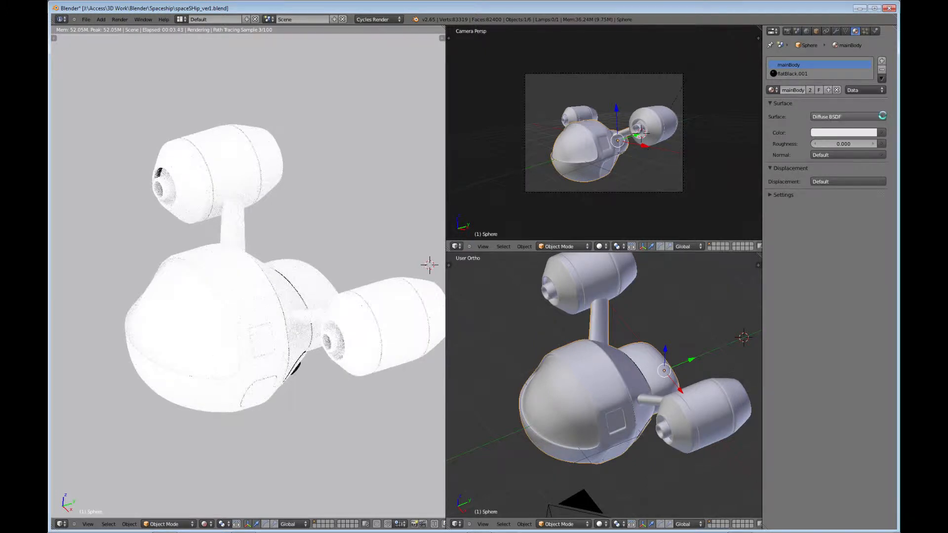
click(882, 116)
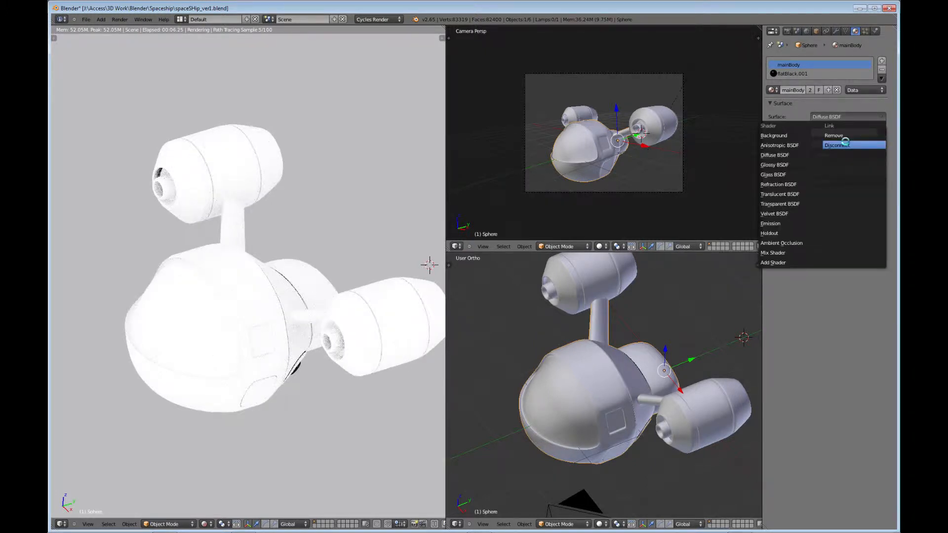
click(779, 164)
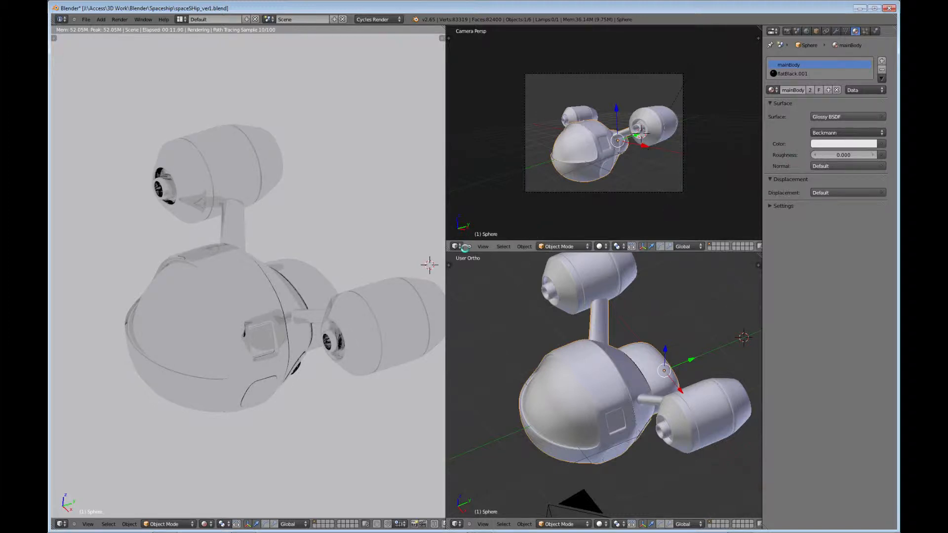
Turn the camera view into a Node Editor and spread the Glossy BSDF and Material Output nodes apart.
click(458, 246)
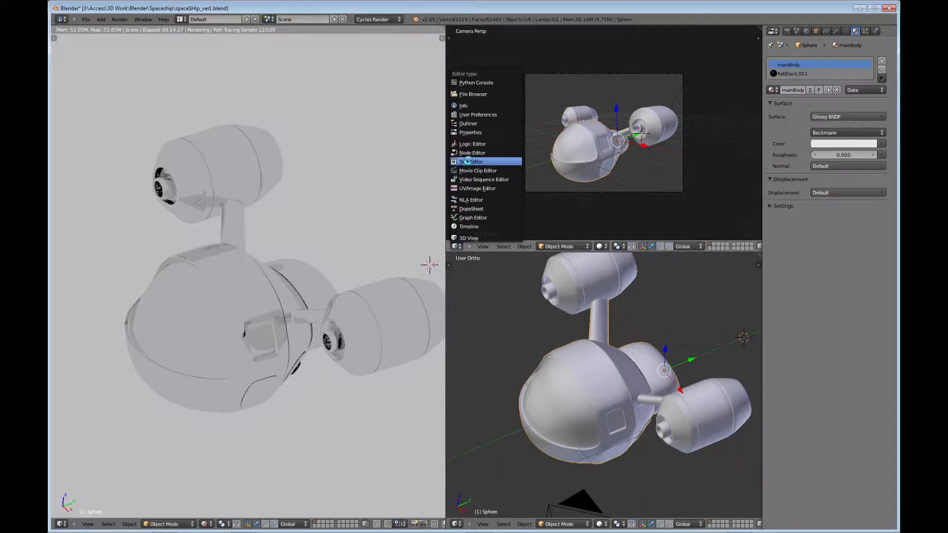
click(468, 153)
drag(567, 104, 514, 67)
drag(642, 104, 696, 108)
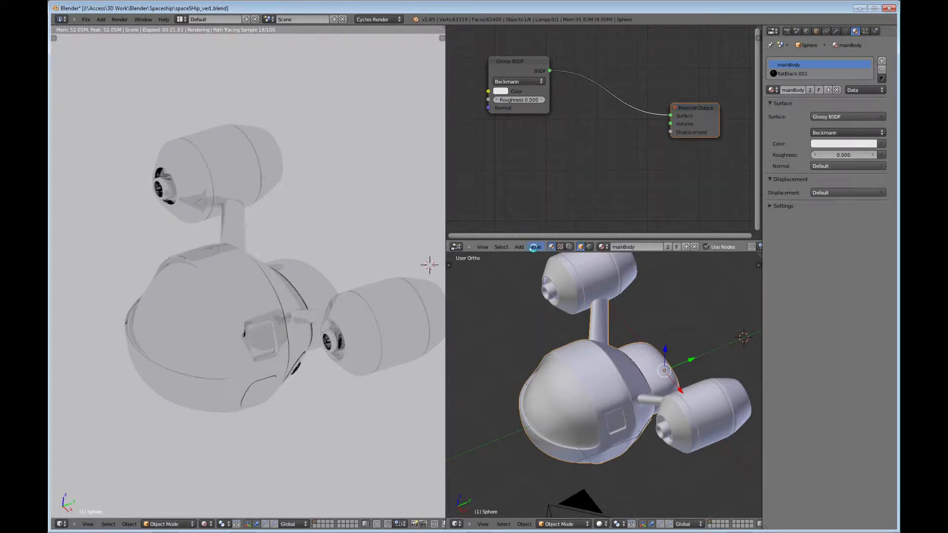
Add a second Glossy BSDF node and place it below the first one.
click(518, 246)
mouse_move(525, 220)
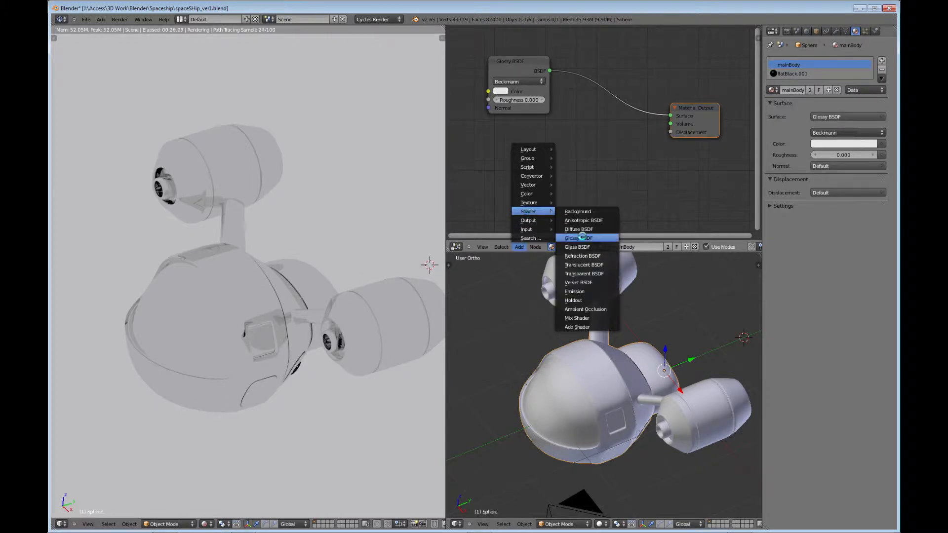
click(579, 238)
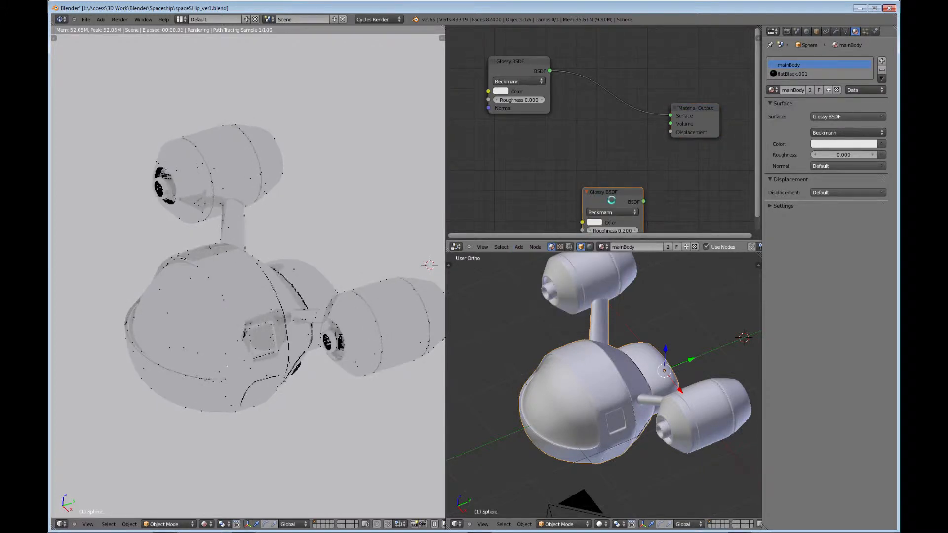
drag(609, 199, 510, 156)
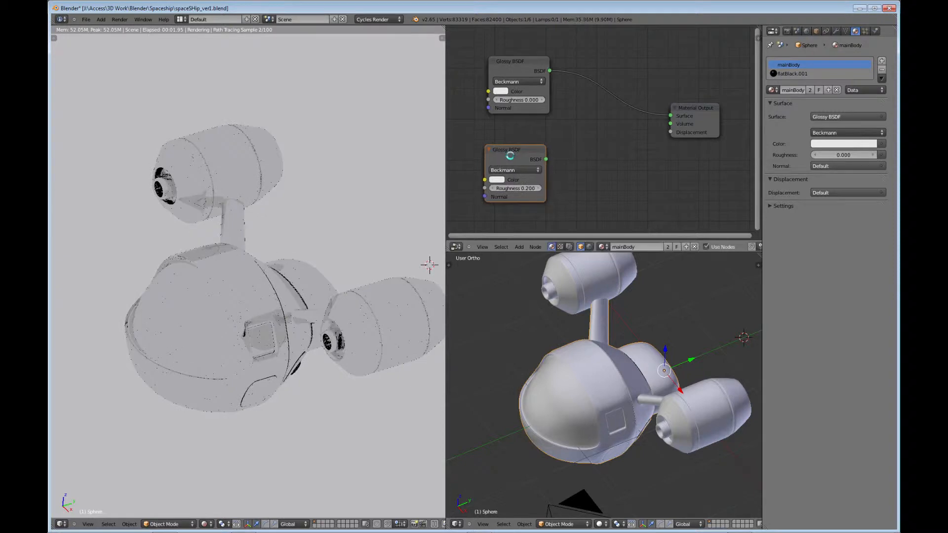
Set the roughness of the upper Glossy BSDF to 0.2 and of the lower one to 0.02.
click(528, 100)
key(BackSpace)
text(0.2)
key(Return)
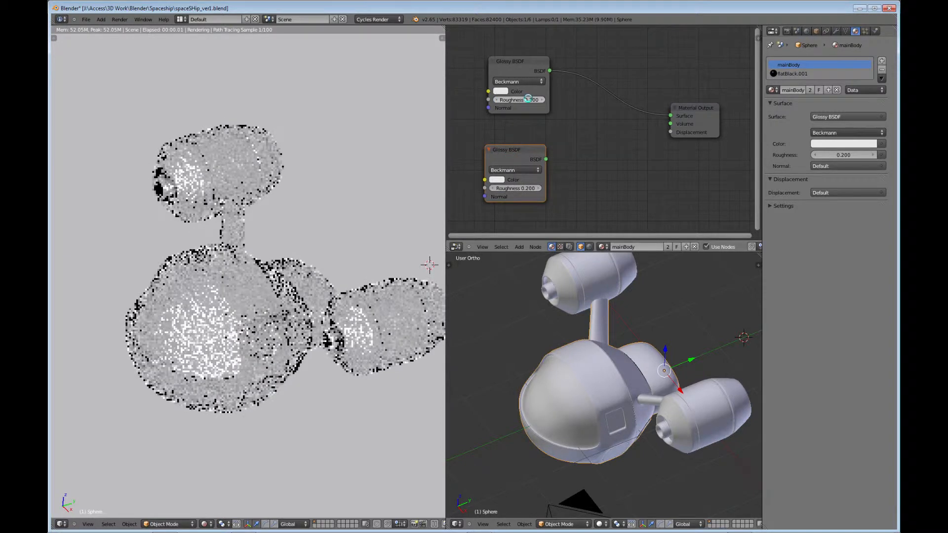
click(524, 188)
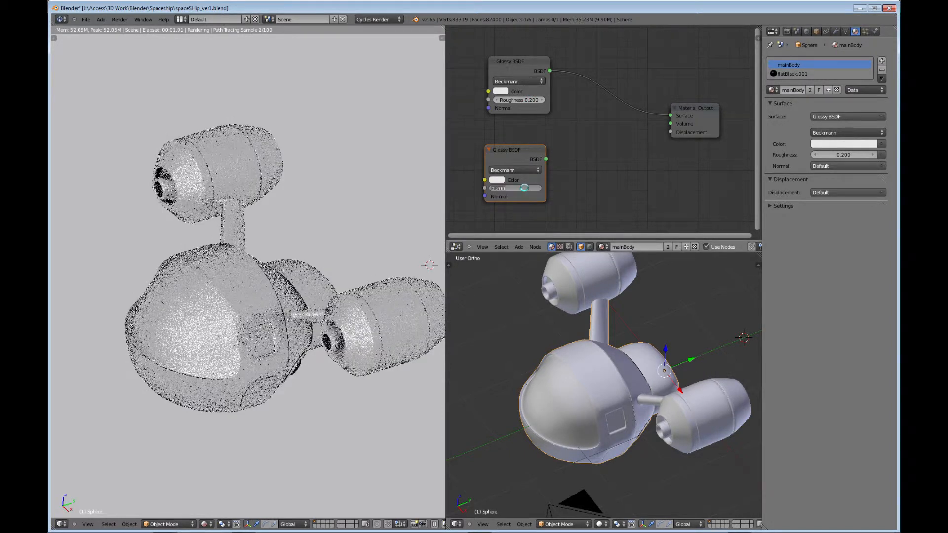
text(0.02)
key(Return)
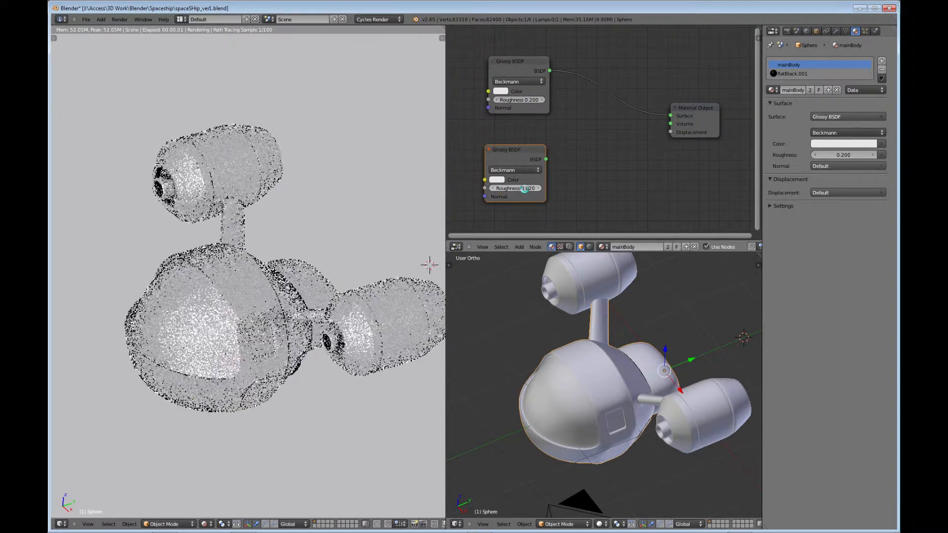
Add a Mix Shader node and place it beside the lower Glossy BSDF node.
click(520, 247)
mouse_move(531, 225)
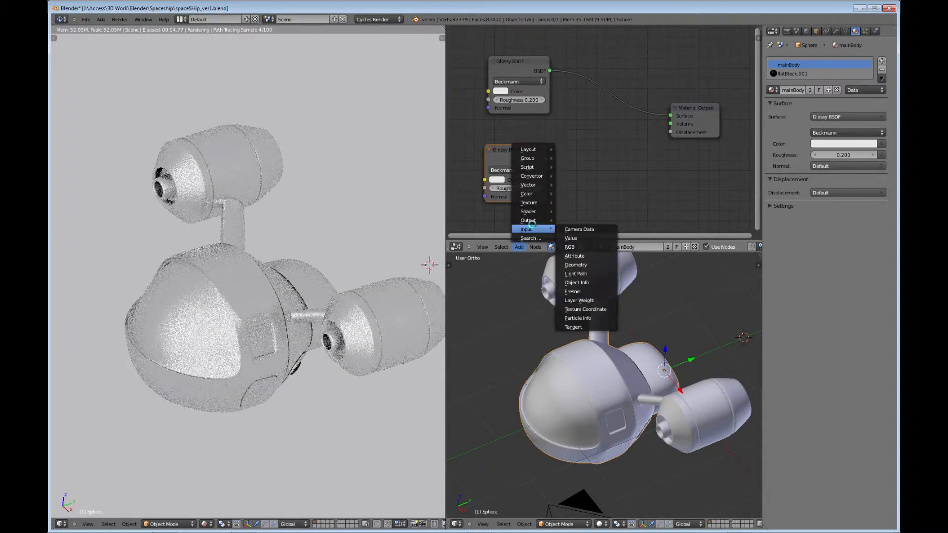
mouse_move(536, 208)
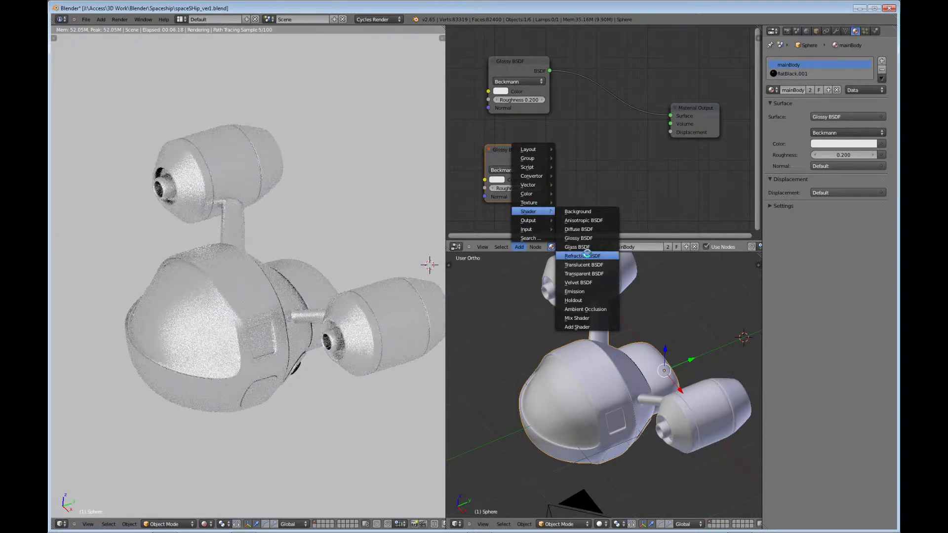
click(583, 317)
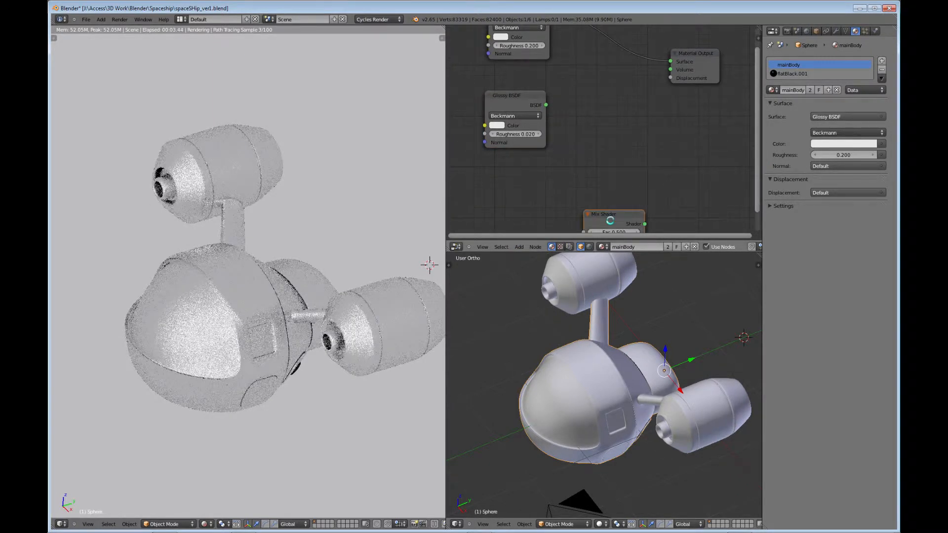
click(611, 113)
shift+scroll(745, 124, up, 3)
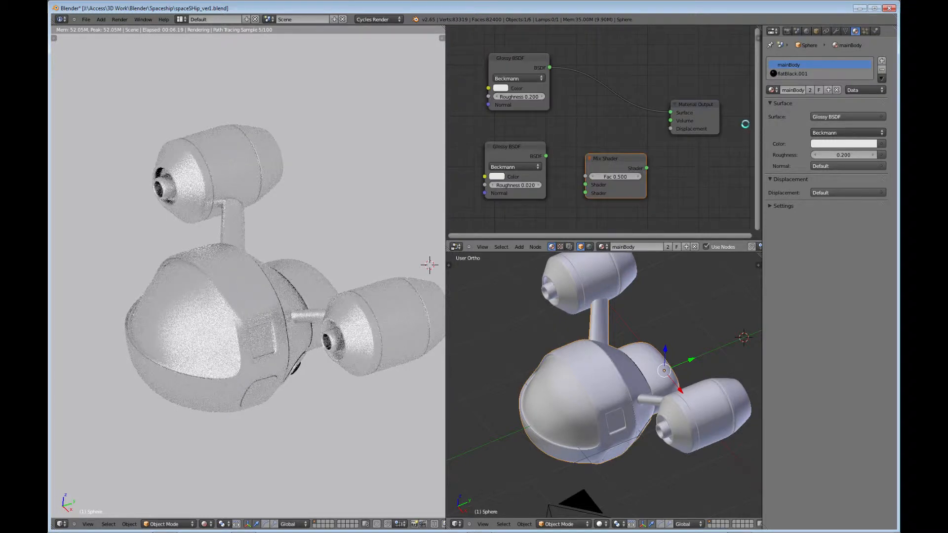
Insert the Mix Shader between the upper Glossy BSDF and Material Output, and link the lower Glossy BSDF to its second shader input.
drag(614, 163, 606, 78)
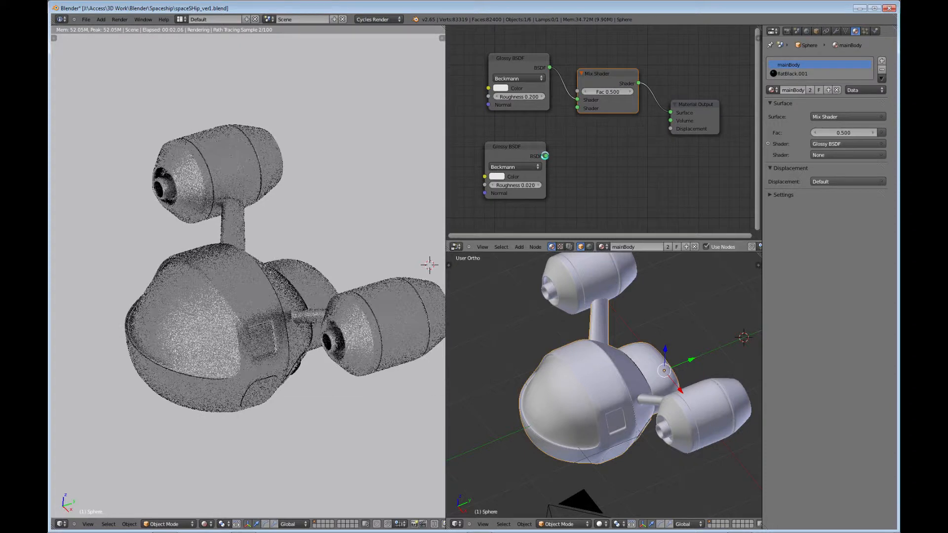
drag(544, 156, 572, 108)
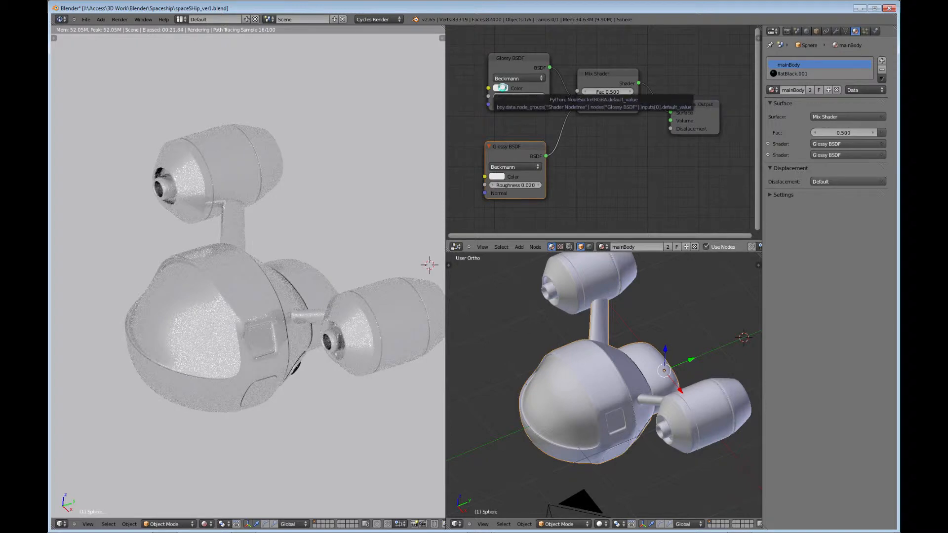
Tint the upper Glossy BSDF a very pale blue with hue 0.644, low saturation and value 0.800.
click(501, 88)
click(532, 120)
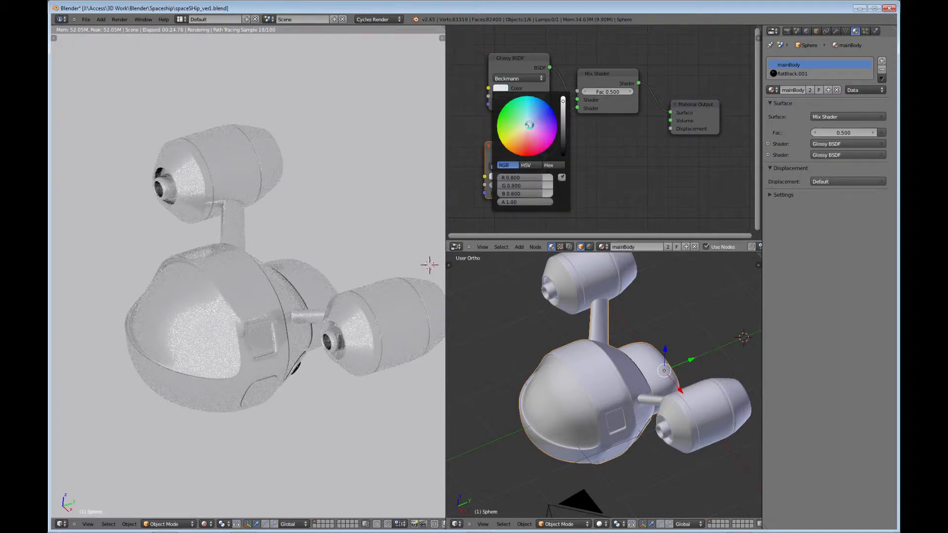
drag(532, 120, 549, 107)
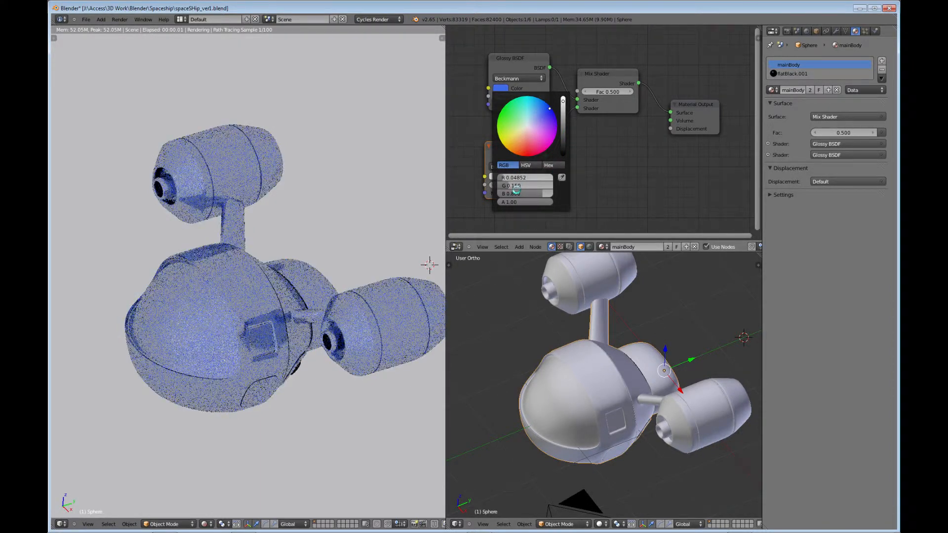
click(525, 165)
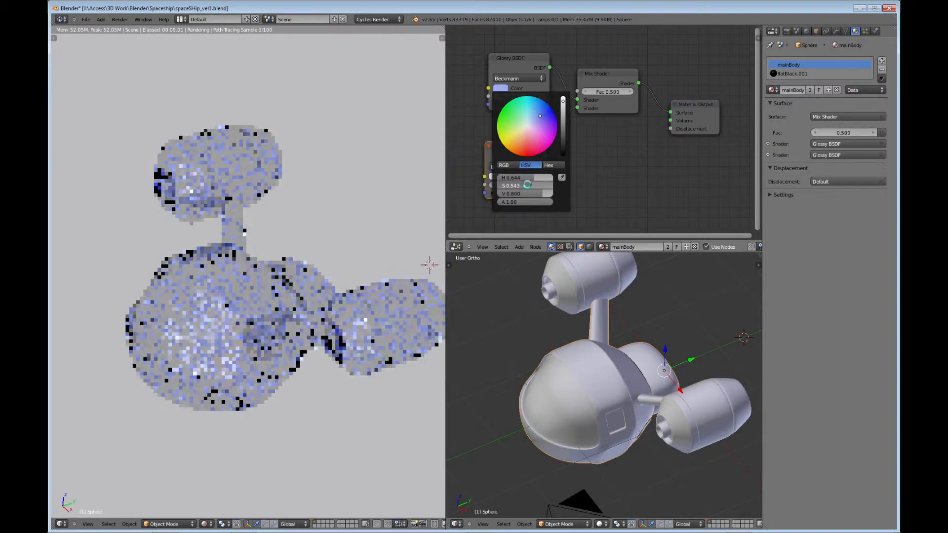
drag(531, 184, 508, 185)
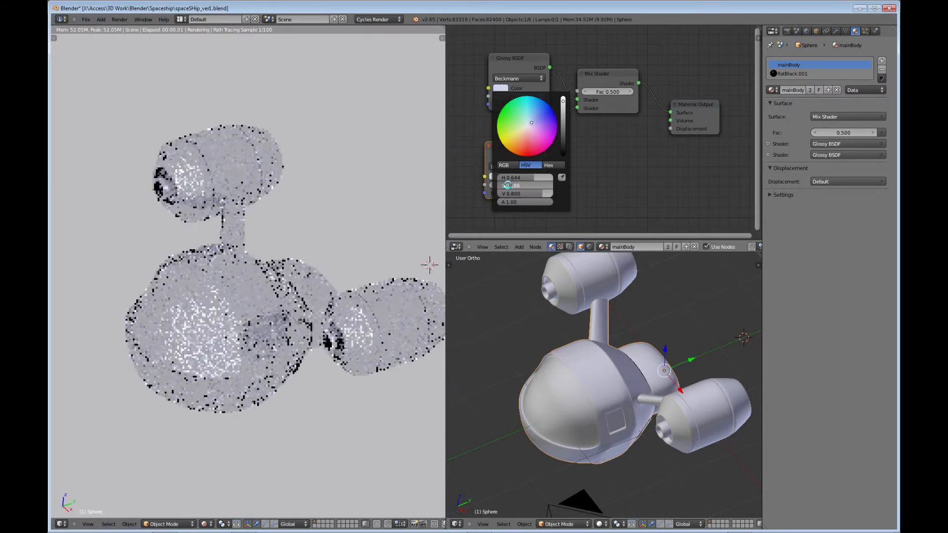
drag(508, 186, 510, 185)
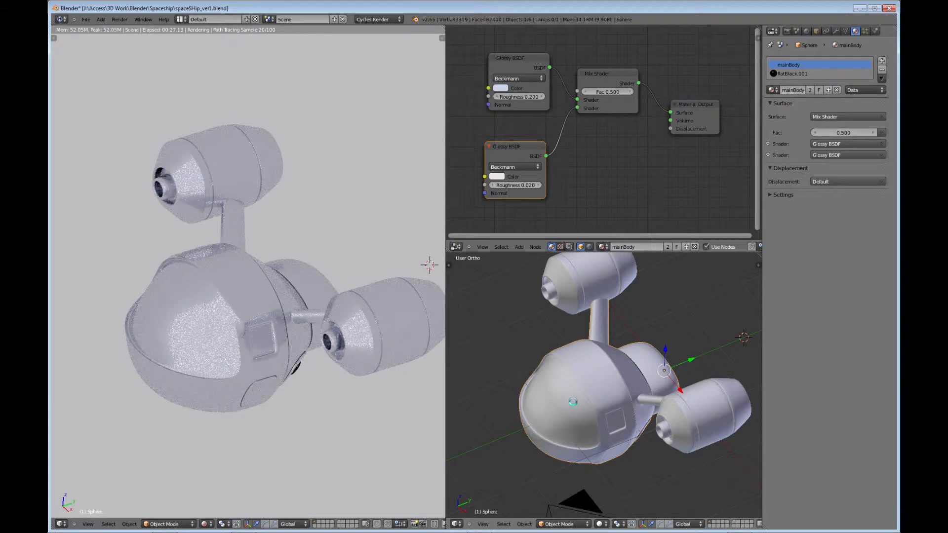
In Edit Mode, limit selection to visible geometry and select all faces of the front cockpit canopy.
key(Tab)
middle_drag(572, 402, 698, 509)
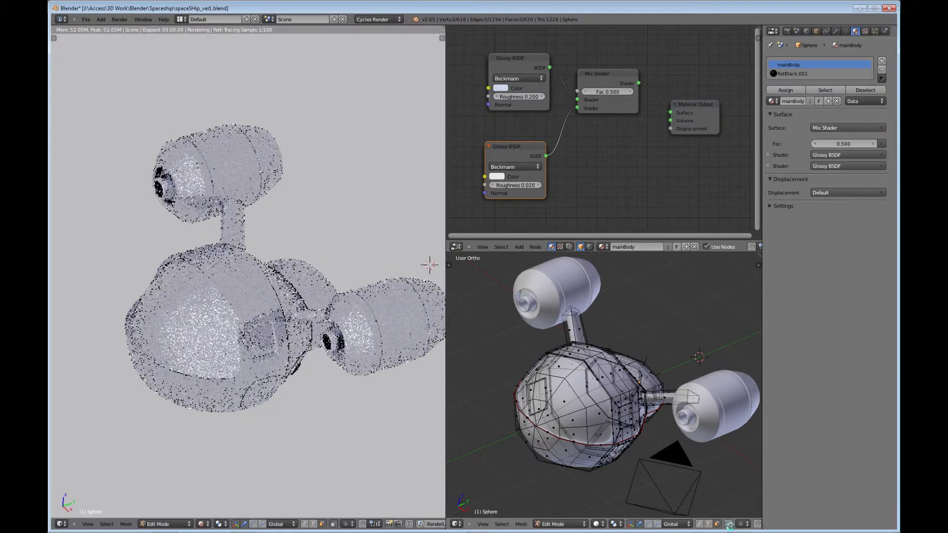
click(728, 523)
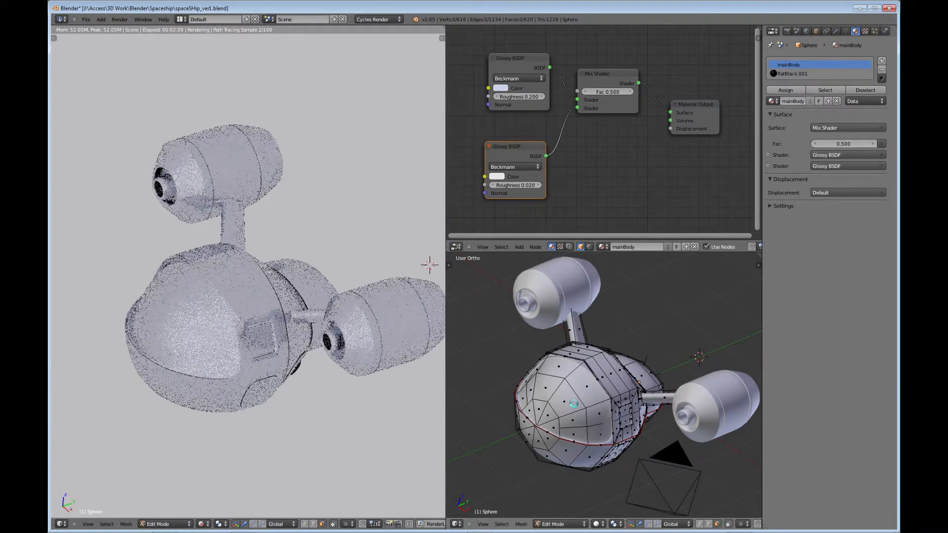
middle_drag(573, 403, 544, 401)
right_click(543, 388)
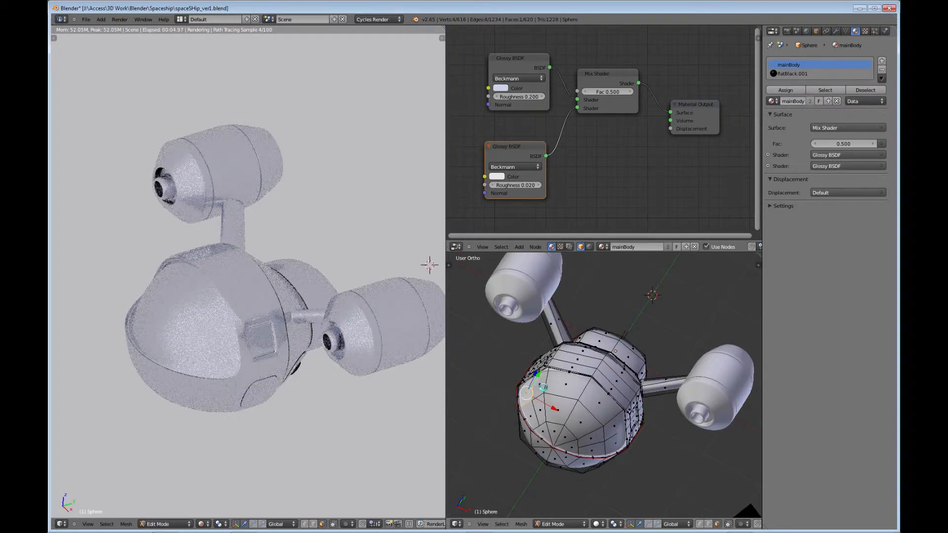
ctrl+right_click(607, 421)
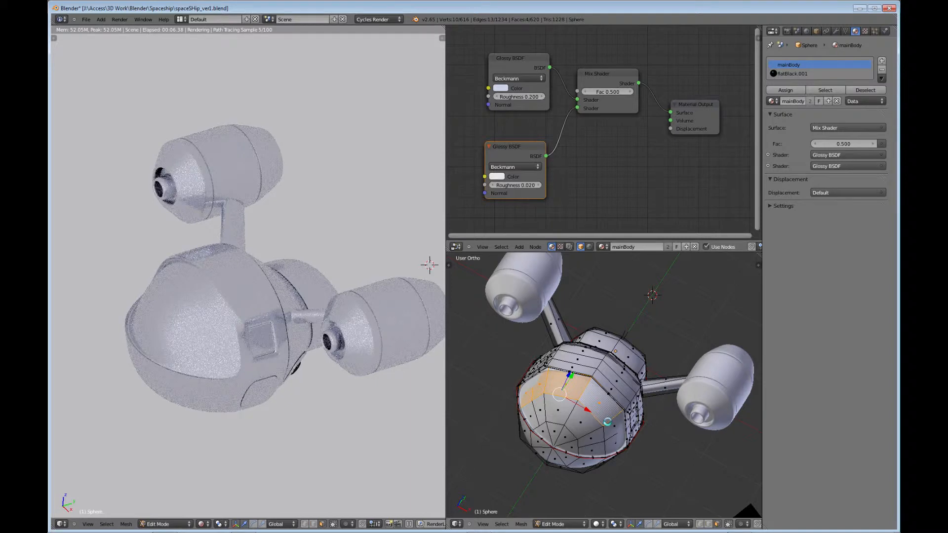
ctrl+right_click(598, 444)
ctrl+right_click(584, 426)
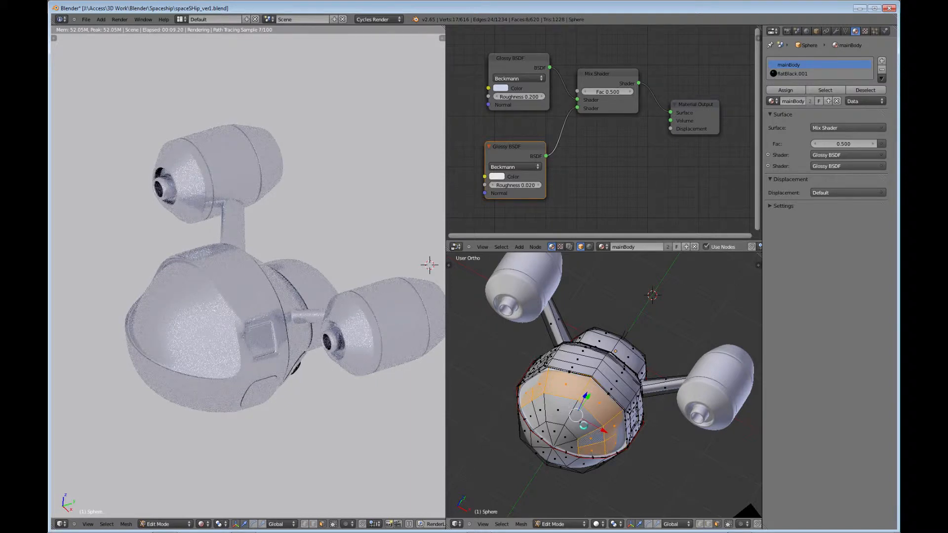
ctrl+right_click(540, 409)
ctrl+right_click(555, 432)
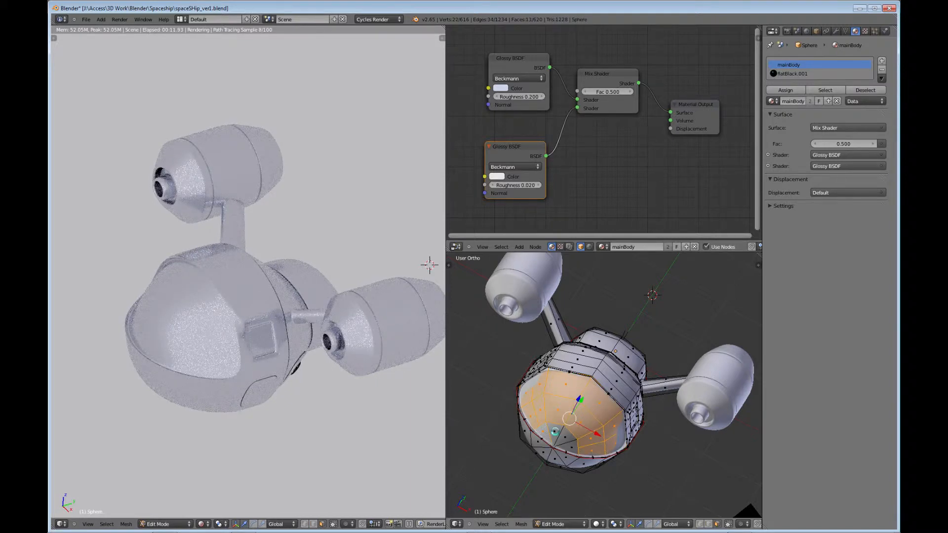
ctrl+right_click(573, 445)
Add the four faces of the square side window next to the canopy to the selection.
middle_drag(572, 445, 579, 416)
shift+right_click(603, 413)
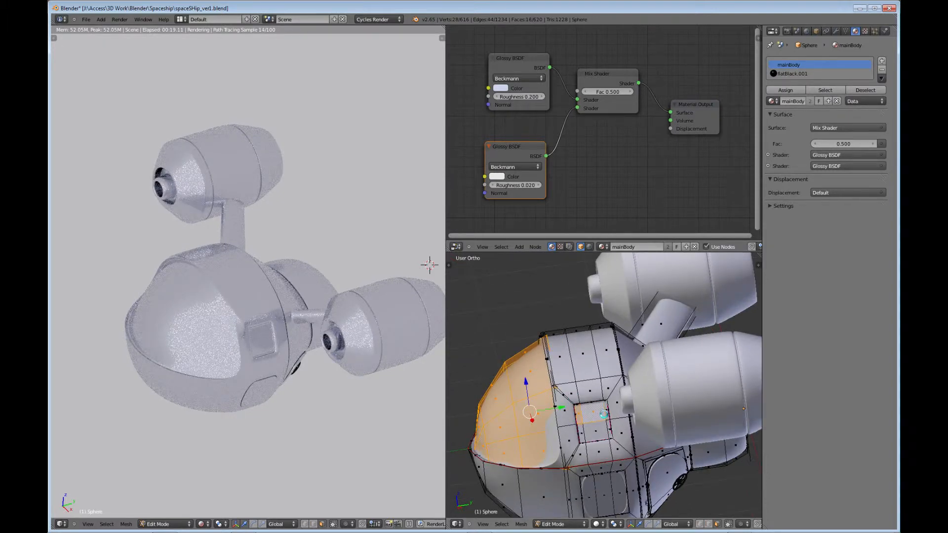
shift+right_click(608, 427)
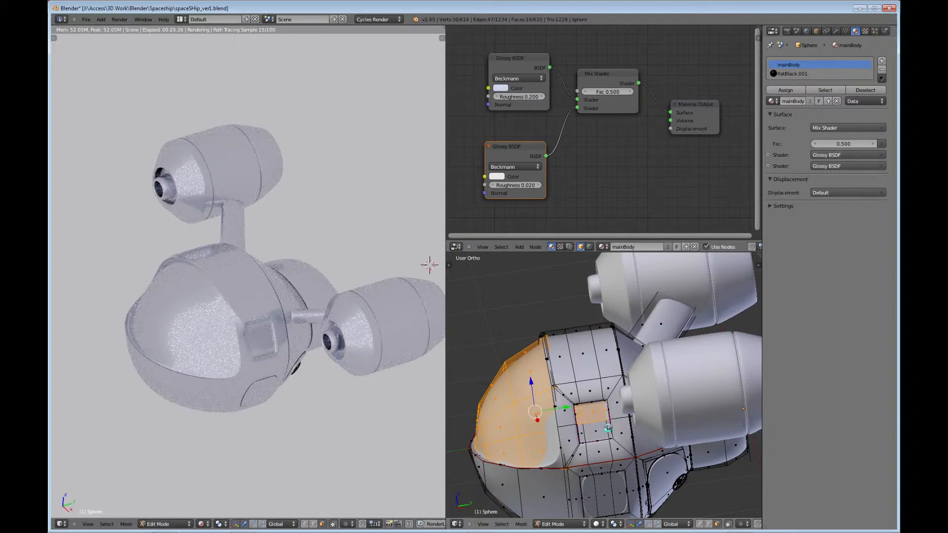
shift+right_click(583, 433)
shift+right_click(583, 434)
Add the faces of both halves of the oval rear window to the selection.
middle_drag(582, 433, 606, 460)
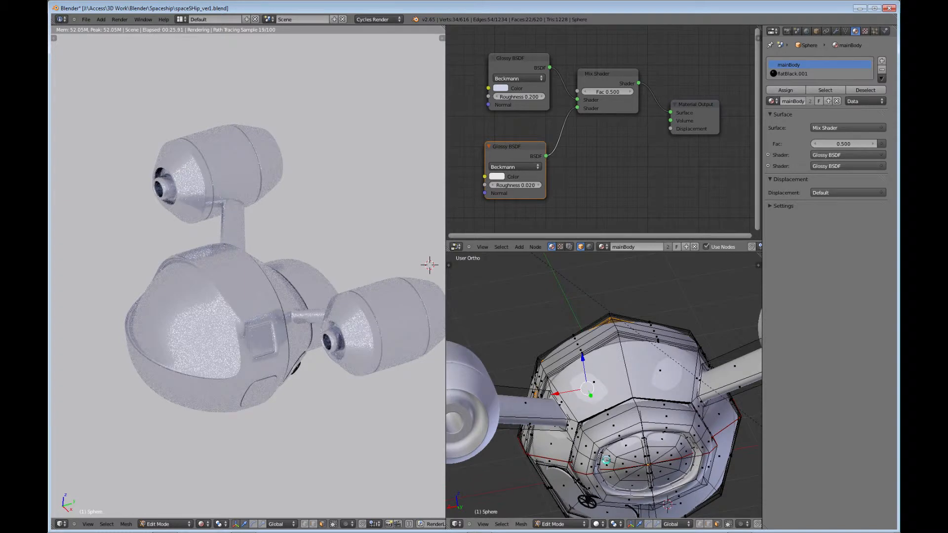
shift+right_click(606, 460)
shift+right_click(682, 450)
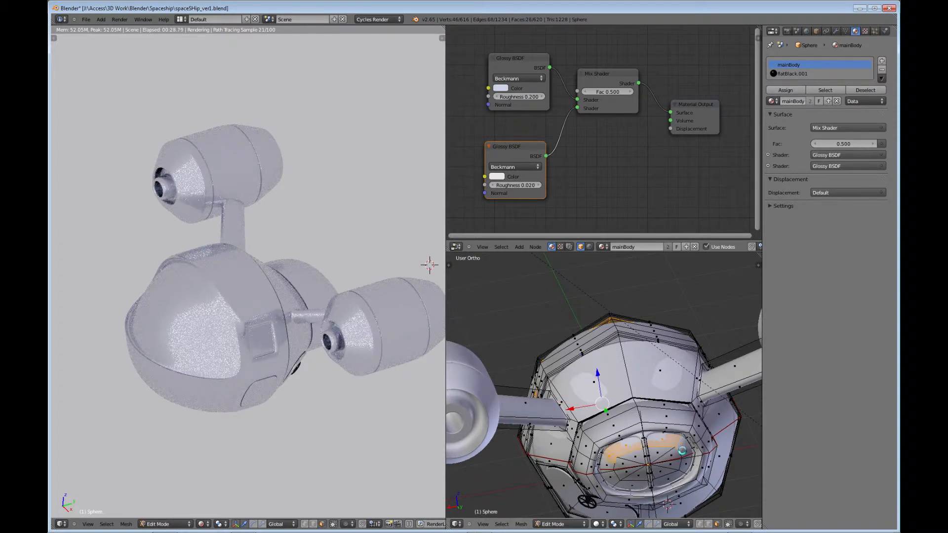
shift+right_click(669, 453)
shift+right_click(627, 461)
shift+right_click(610, 475)
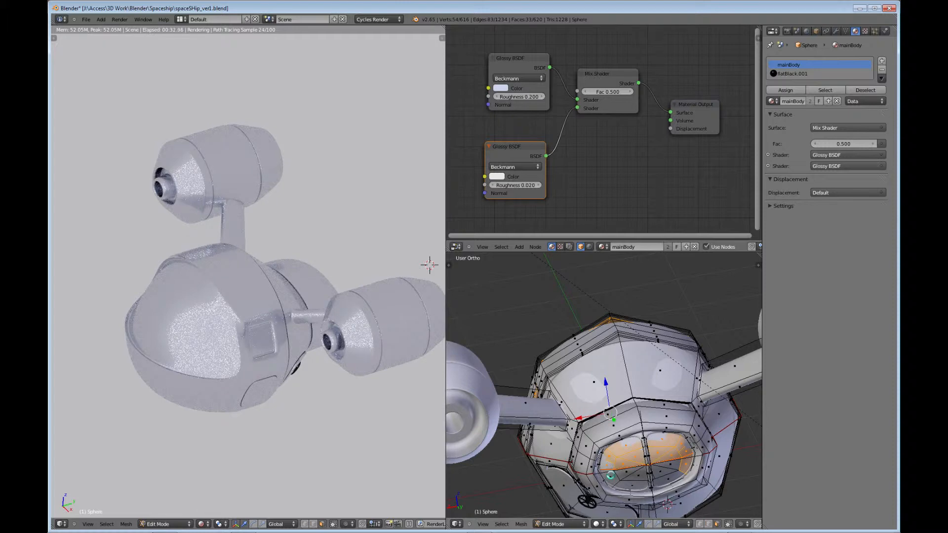
shift+right_click(632, 482)
shift+right_click(660, 472)
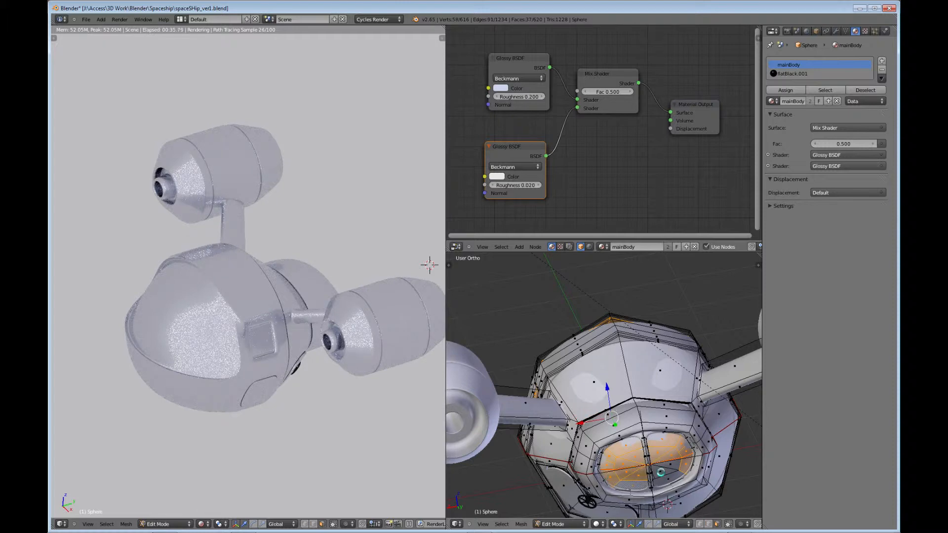
shift+right_click(660, 473)
shift+right_click(670, 464)
shift+right_click(667, 479)
Add the faces of the square window on the opposite side of the body to the selection.
middle_drag(672, 462, 616, 475)
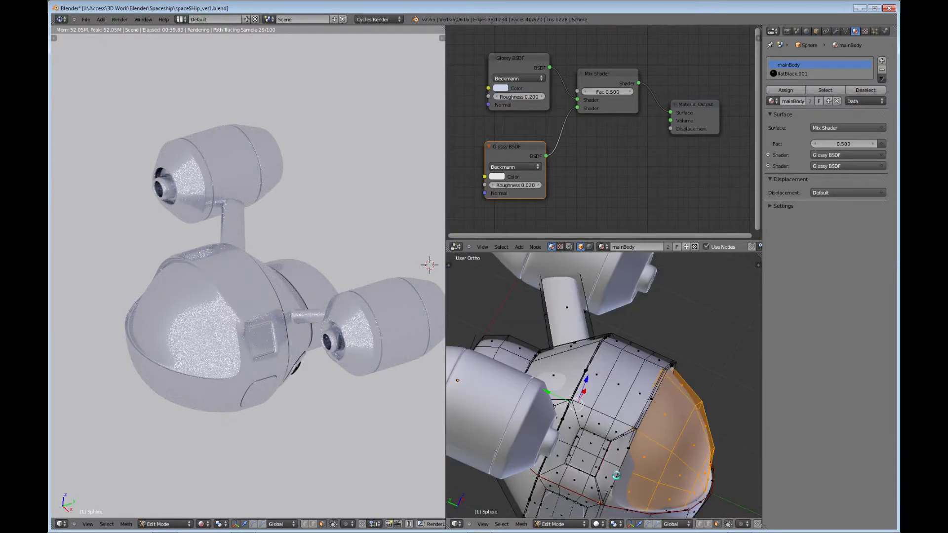
shift+right_click(576, 439)
shift+right_click(604, 448)
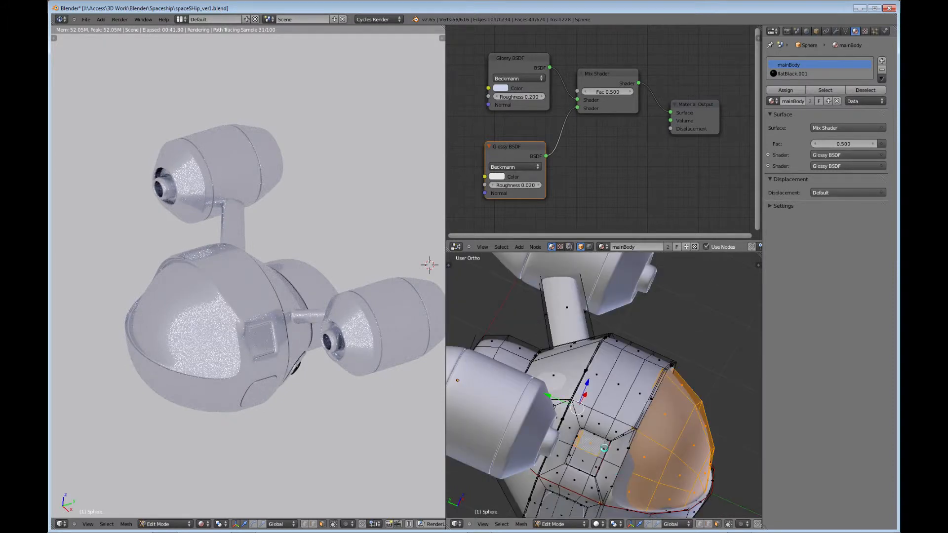
shift+right_click(595, 466)
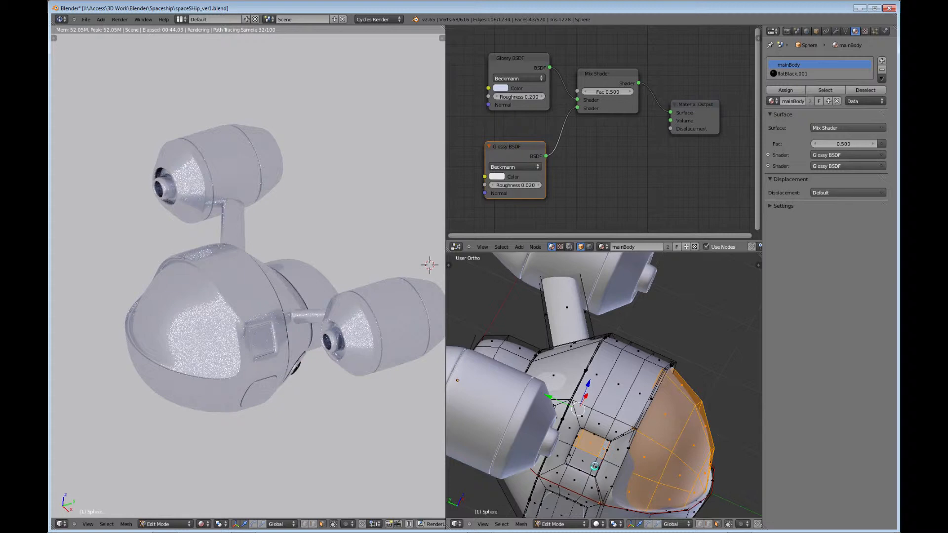
shift+right_click(569, 455)
shift+right_click(633, 435)
Add a new material slot to the body with a new material named glass.
middle_drag(634, 436, 734, 324)
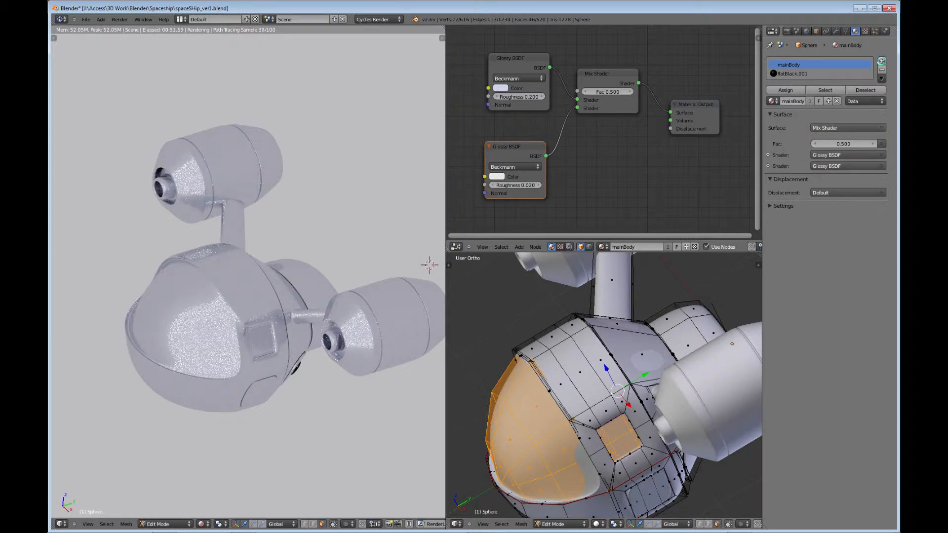
click(881, 59)
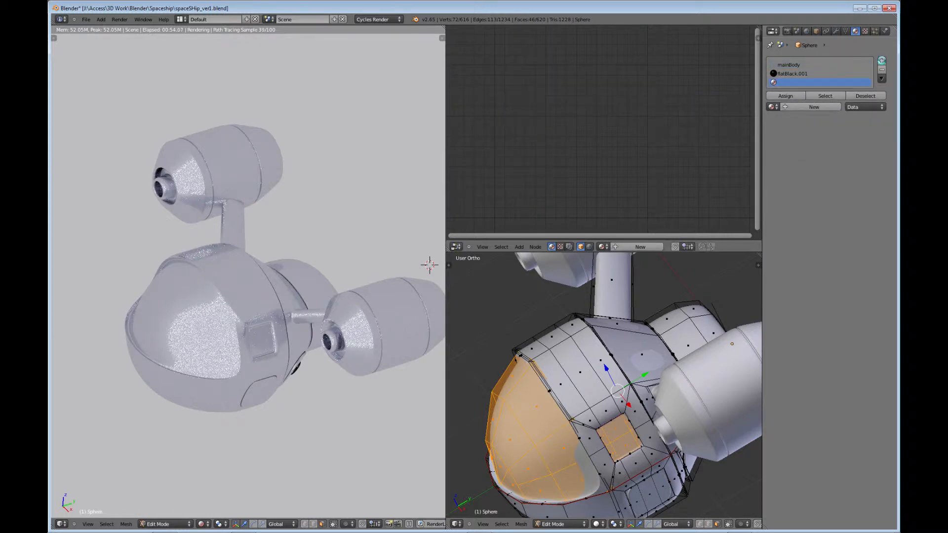
click(809, 107)
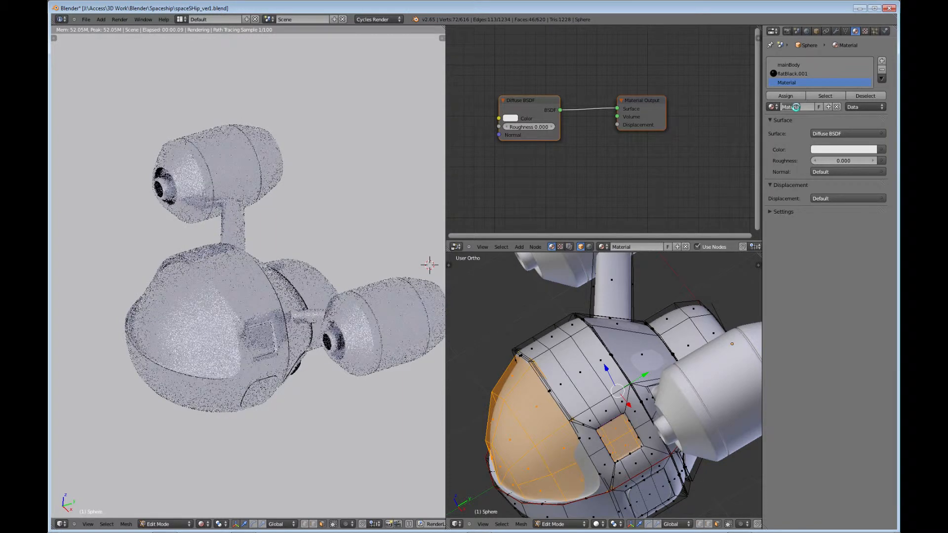
text(glass)
key(Return)
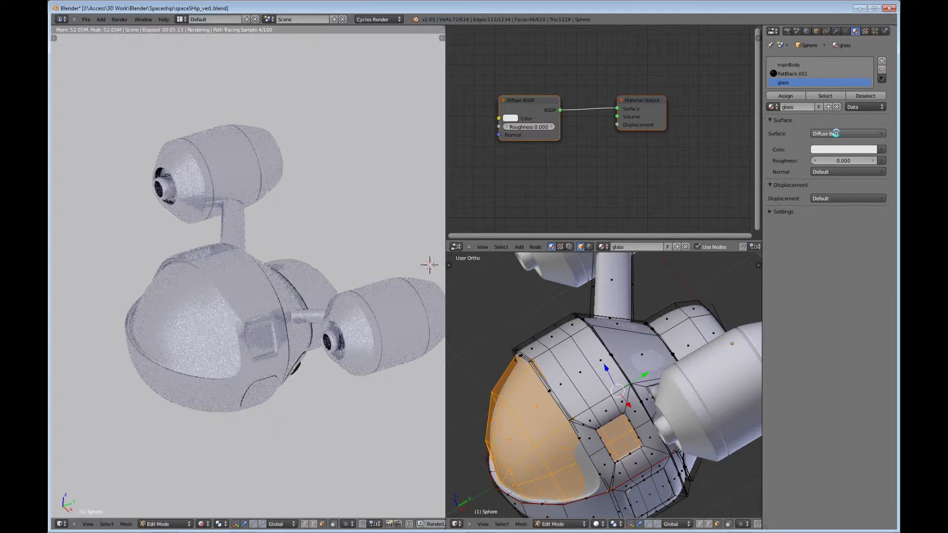
Set the glass material's surface to Glass BSDF, assign it to the selected window faces, deselect everything and return to Object Mode.
click(834, 133)
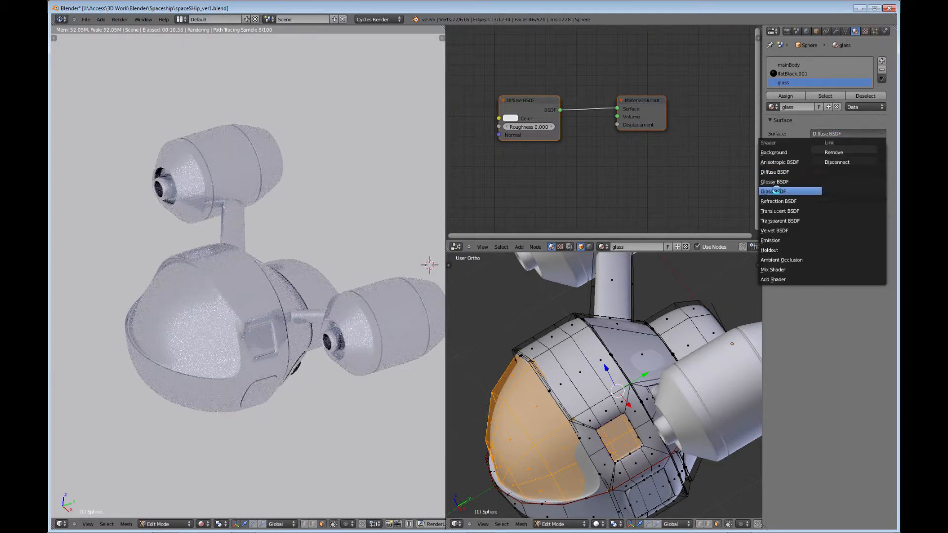
click(788, 191)
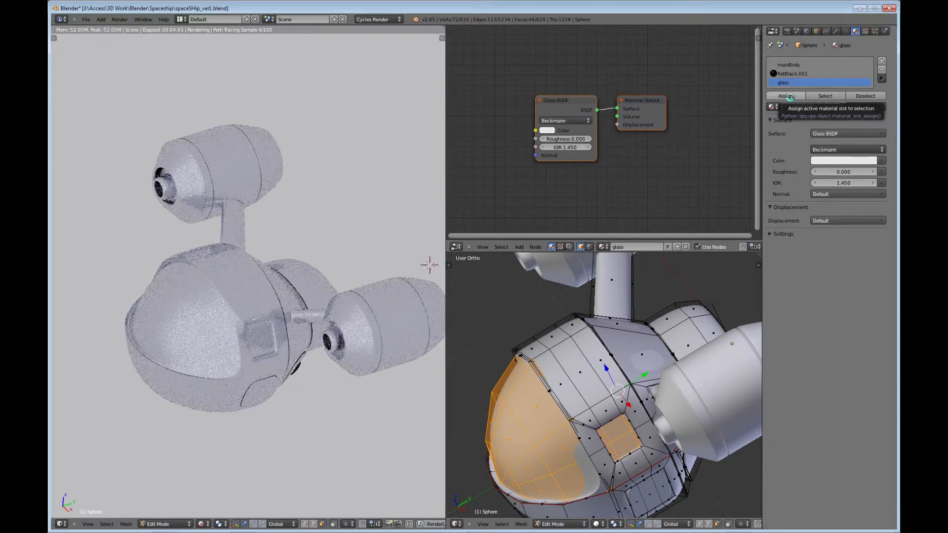
click(785, 96)
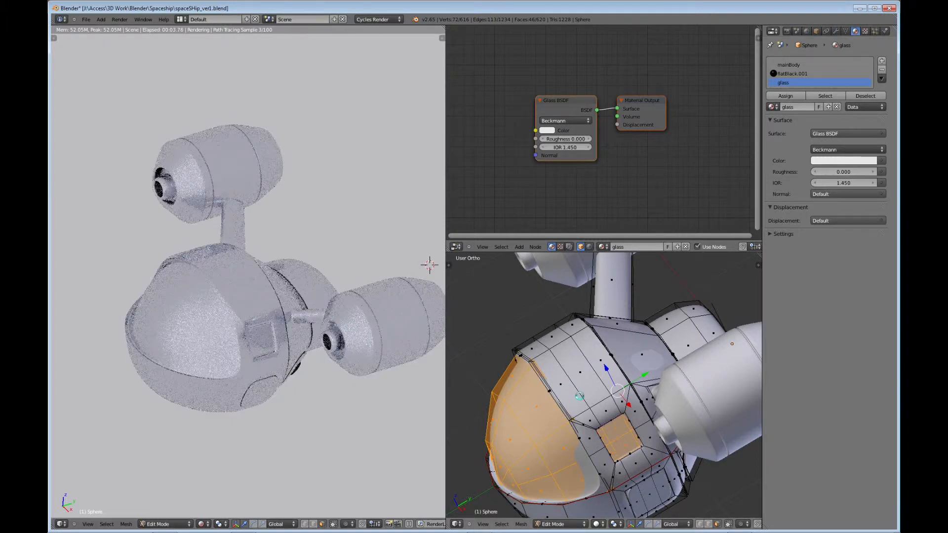
key(a)
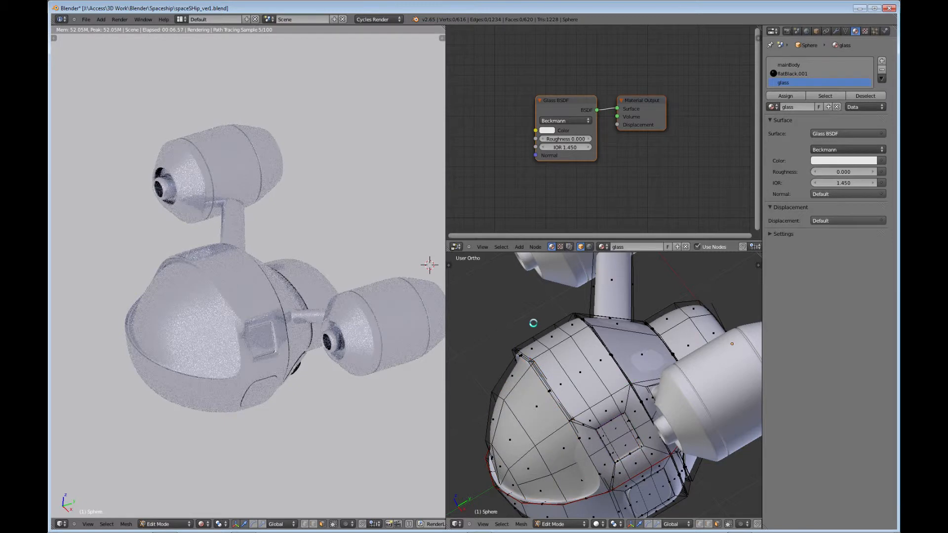
key(Tab)
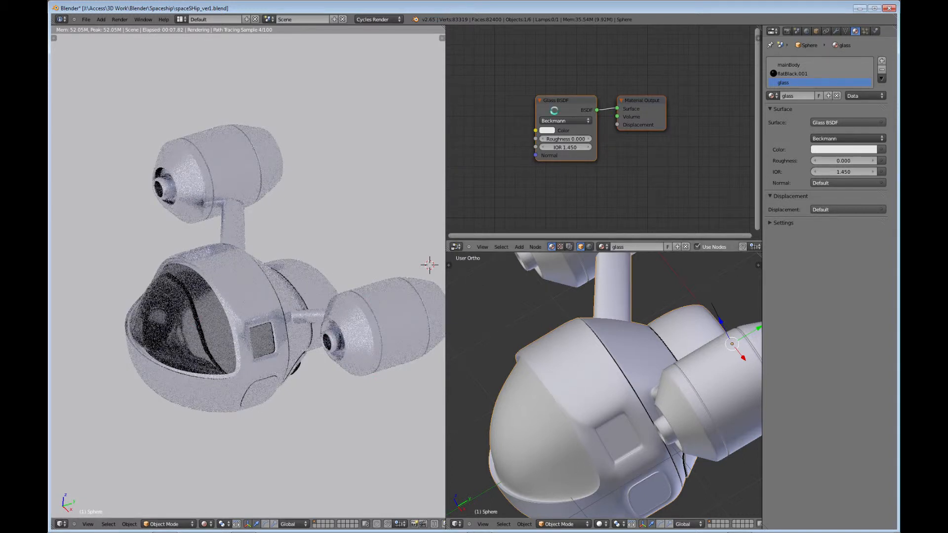
Make room beside the glass material's output node and add a Refraction BSDF node below the Glass BSDF node.
drag(578, 102, 523, 63)
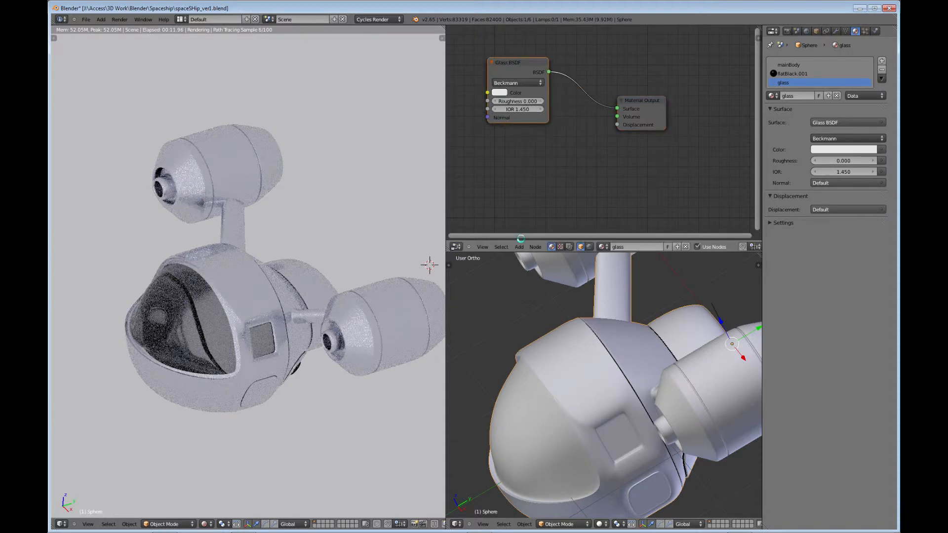
click(519, 246)
mouse_move(526, 229)
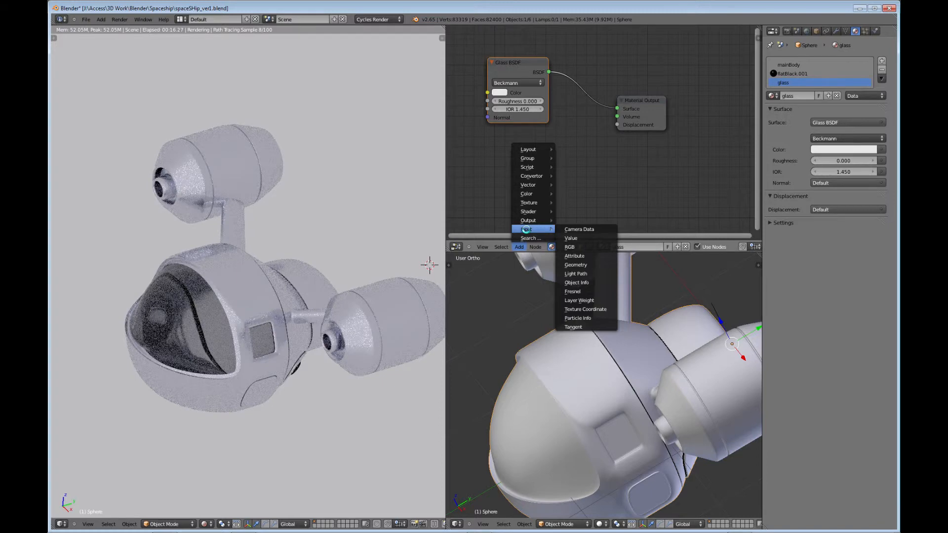
mouse_move(531, 212)
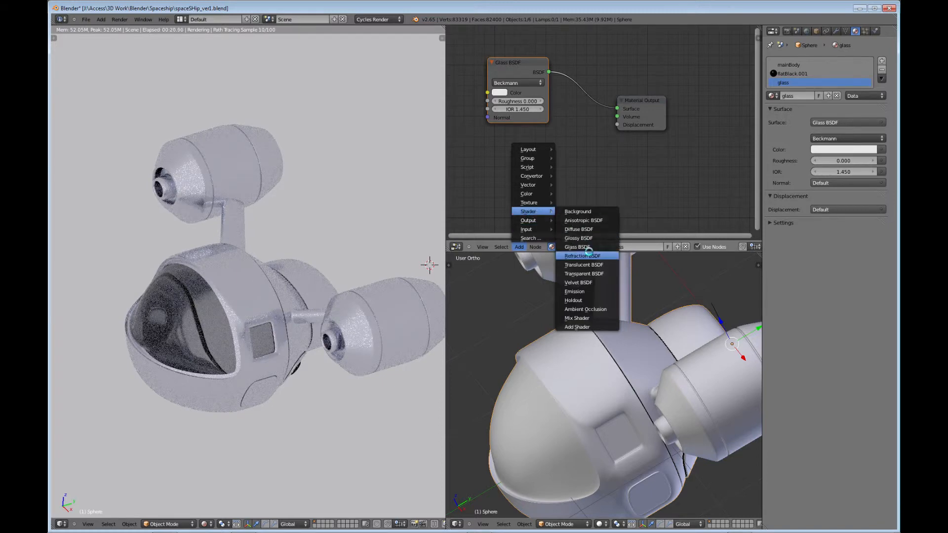
click(589, 253)
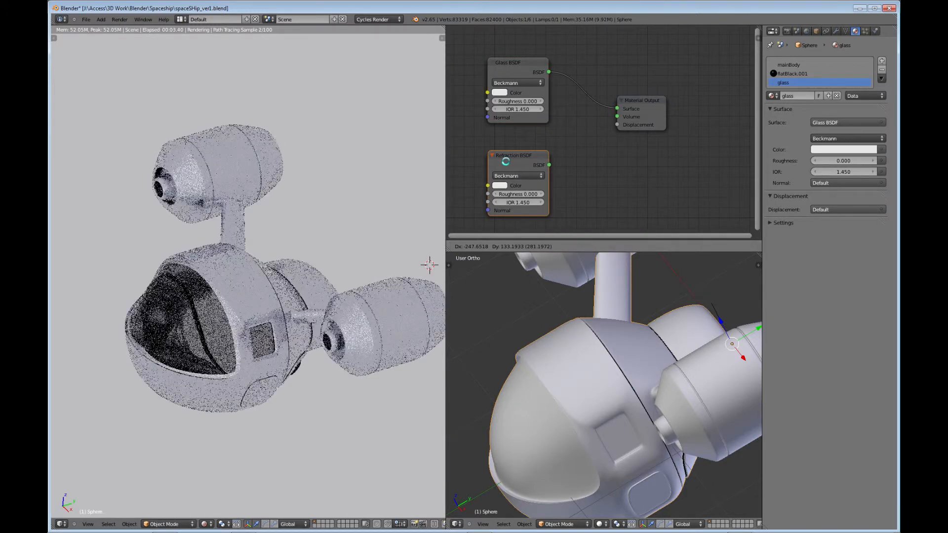
click(505, 161)
drag(506, 162, 503, 156)
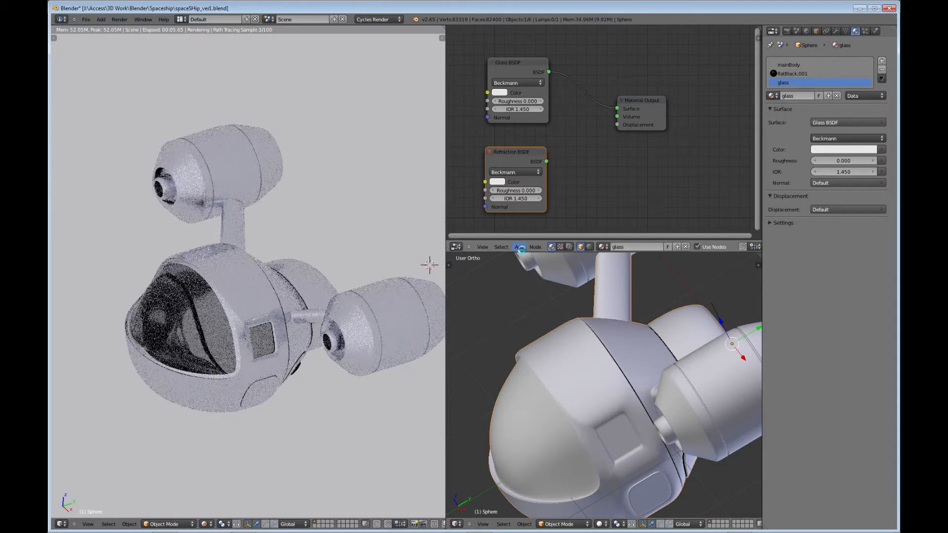
Insert a Mix Shader node into the link between the Glass BSDF and Material Output nodes and space the nodes apart.
click(520, 247)
mouse_move(528, 211)
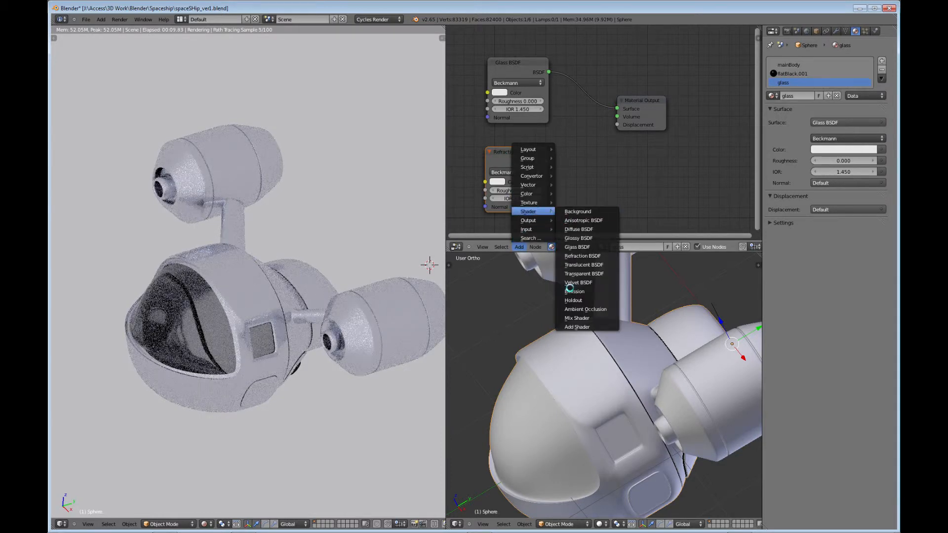
click(574, 317)
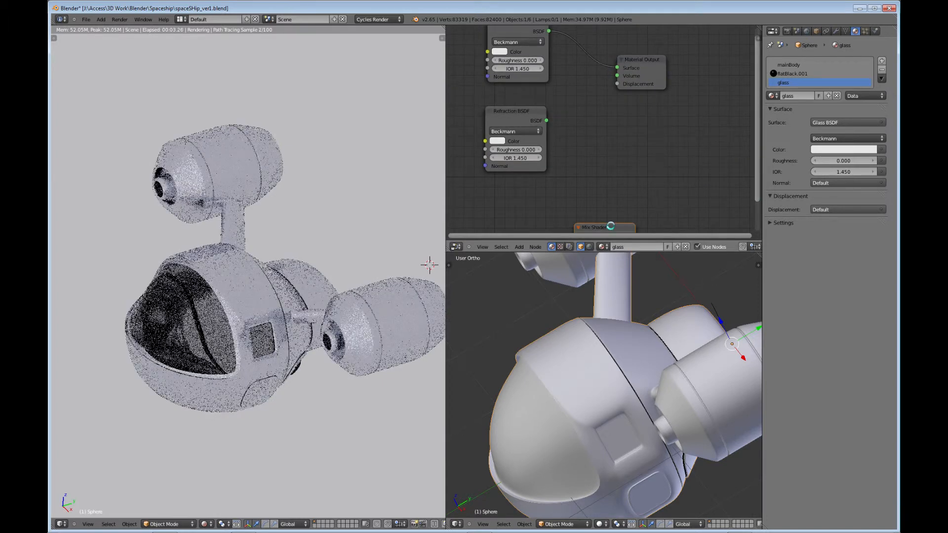
click(600, 37)
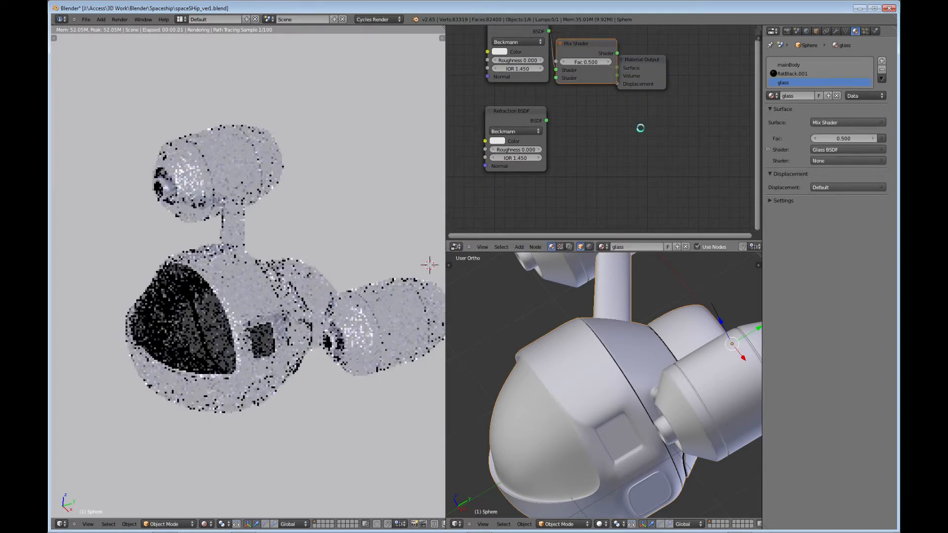
drag(641, 59, 695, 62)
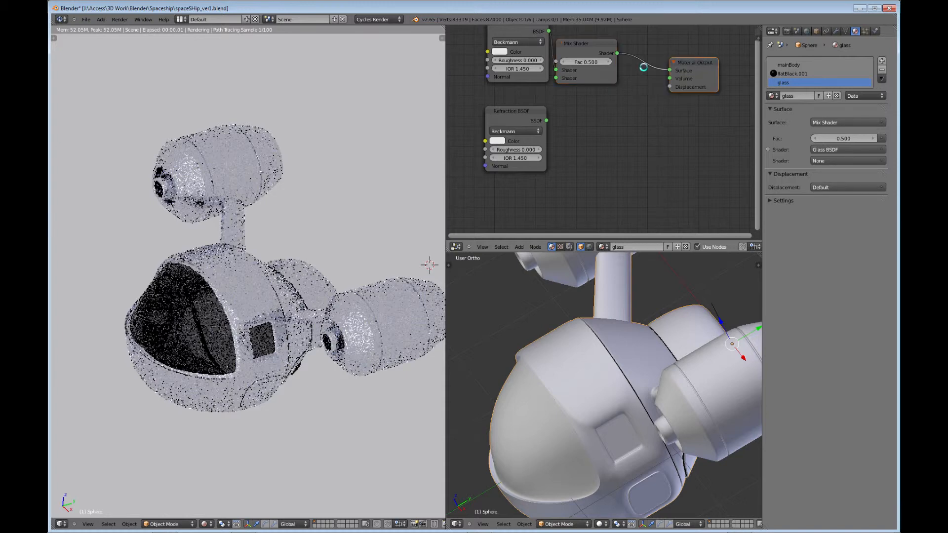
drag(596, 48, 613, 48)
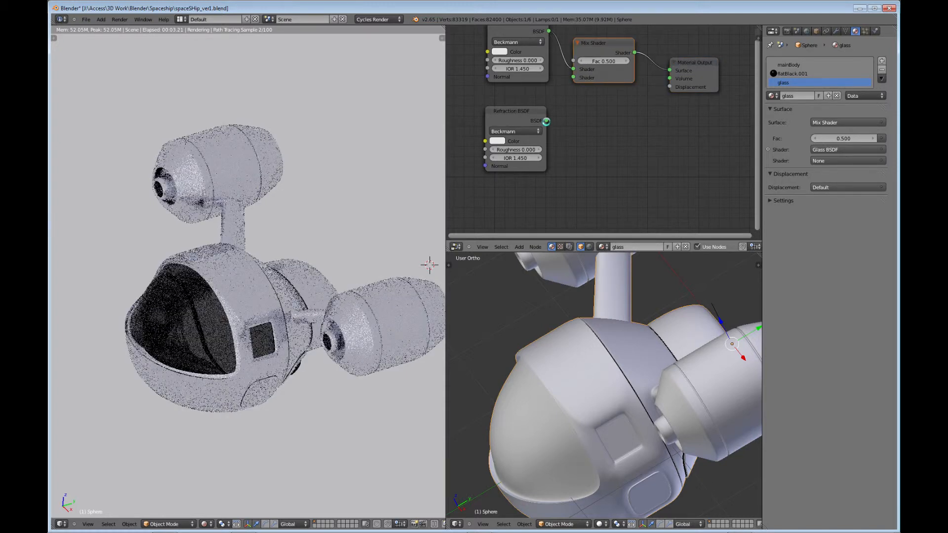
Connect the Refraction BSDF to the Mix Shader's second shader input and set the refraction color to a pale green.
drag(545, 121, 573, 77)
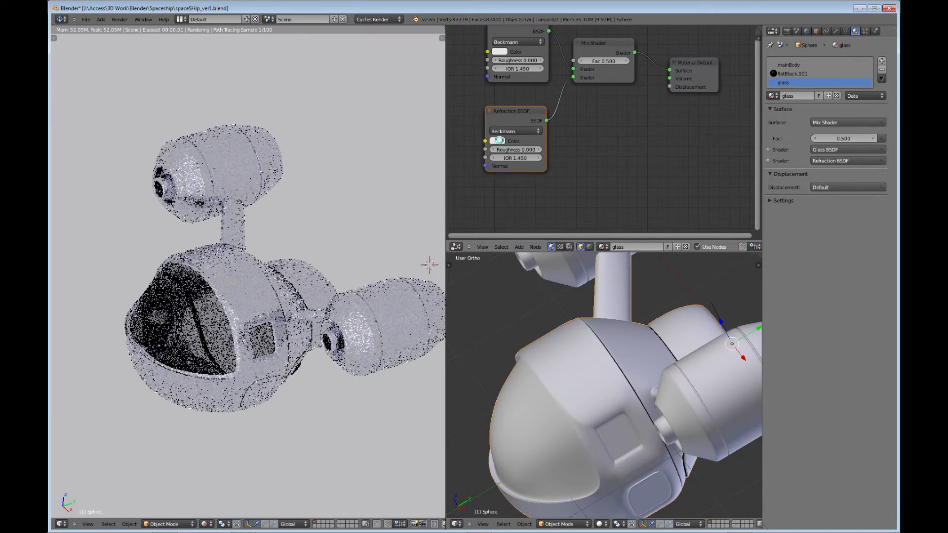
click(498, 140)
click(524, 48)
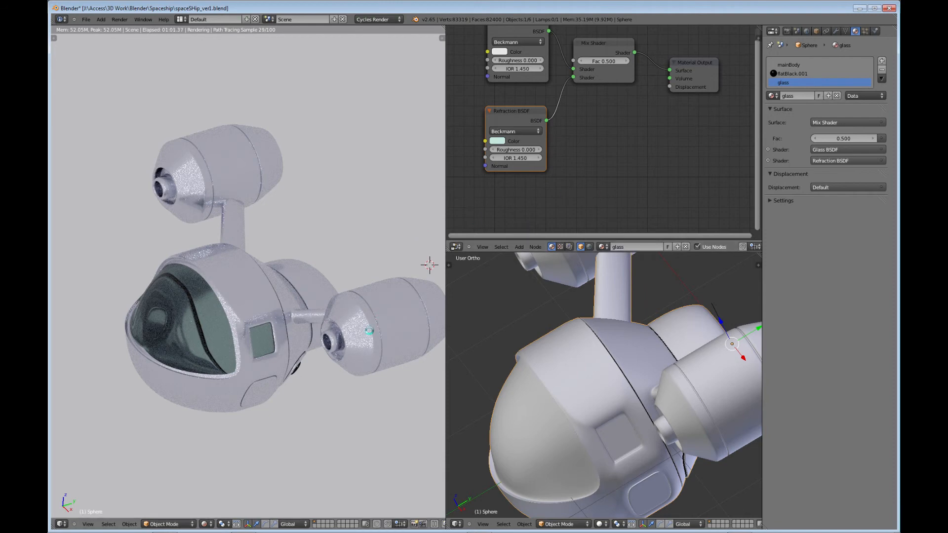
right_click(369, 331)
key(g)
key(x)
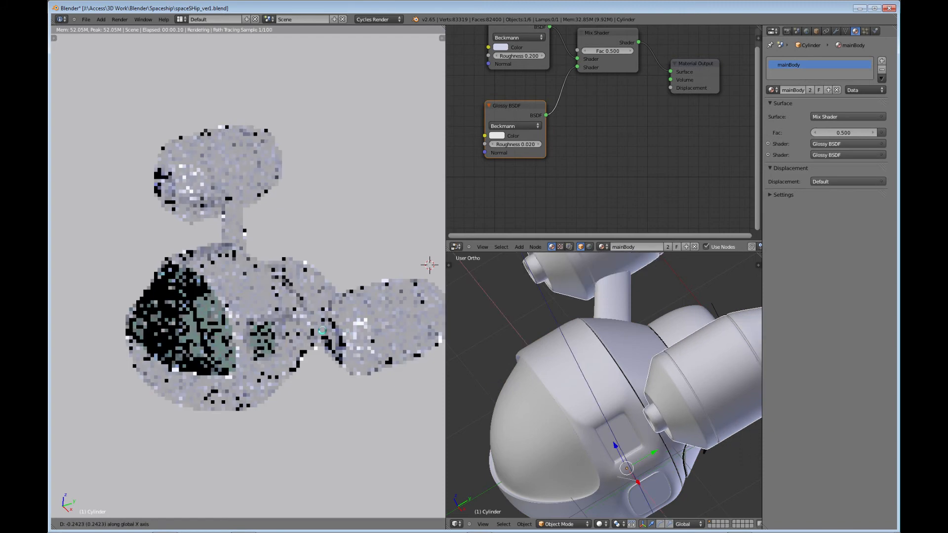
key(y)
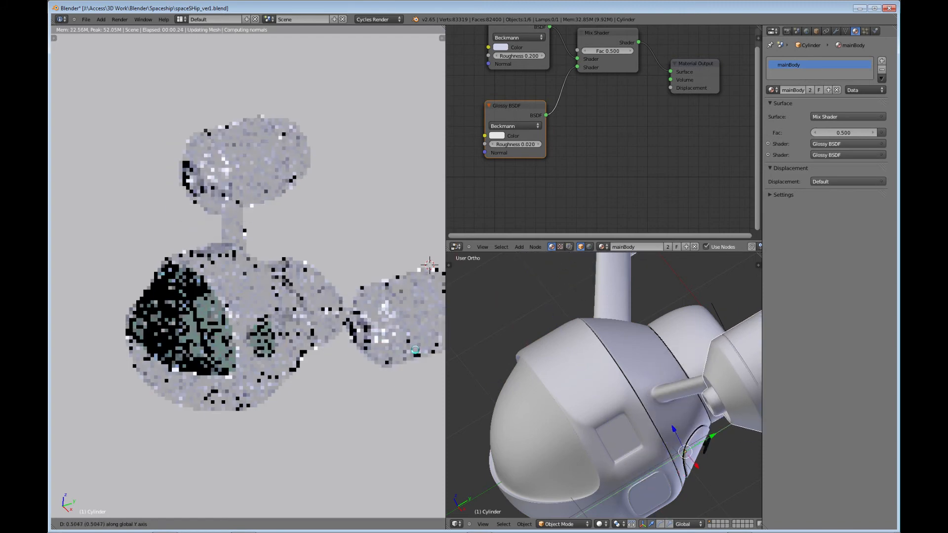
click(387, 390)
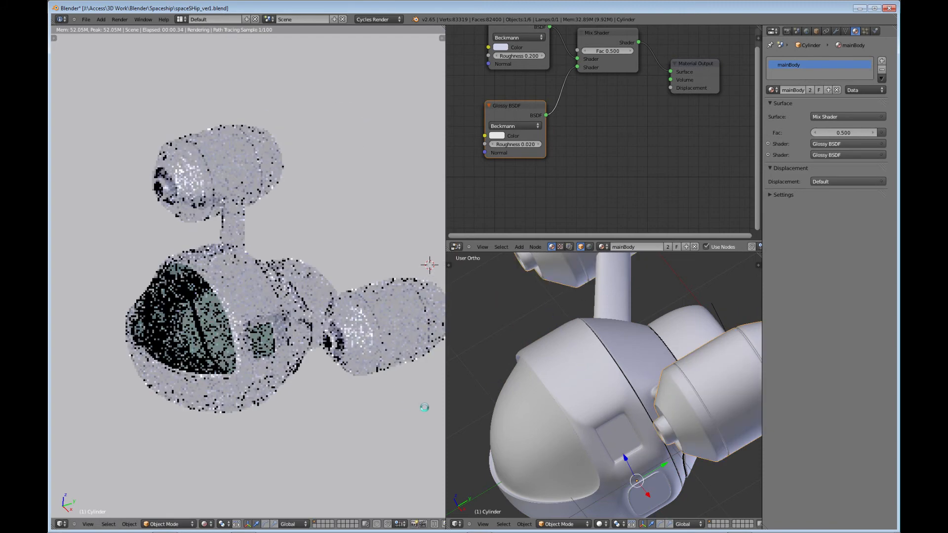
middle_drag(310, 405, 260, 359)
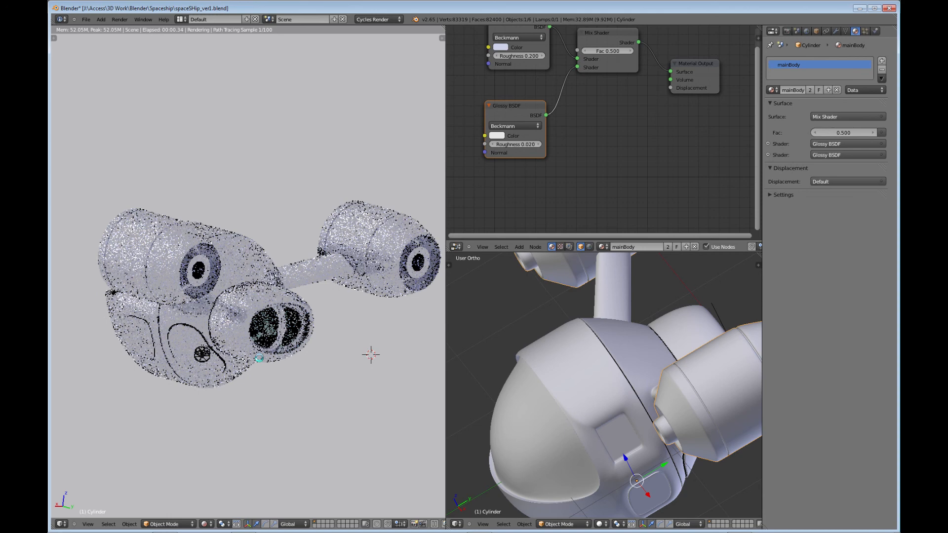